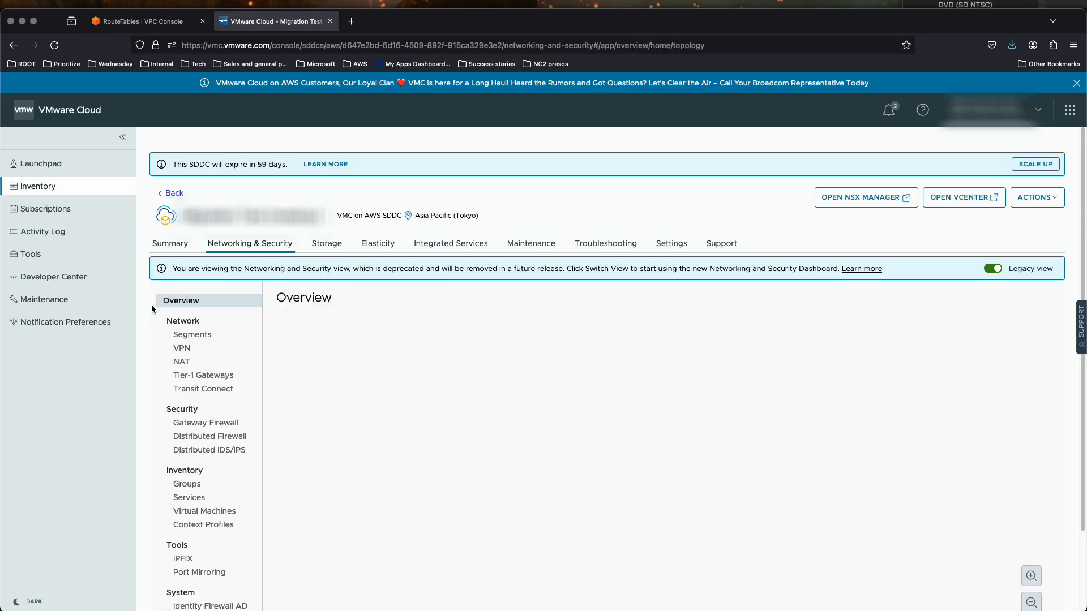
# Review the SDDC's network segments and its Transit Connect page
pyautogui.click(192, 335)
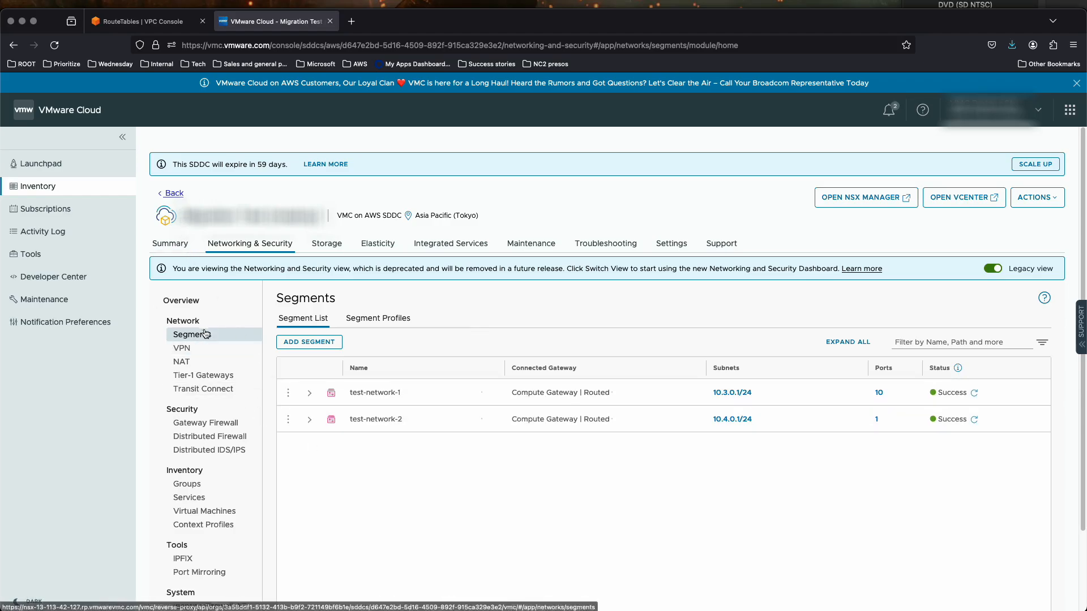
pyautogui.scroll(-2, 209, 368)
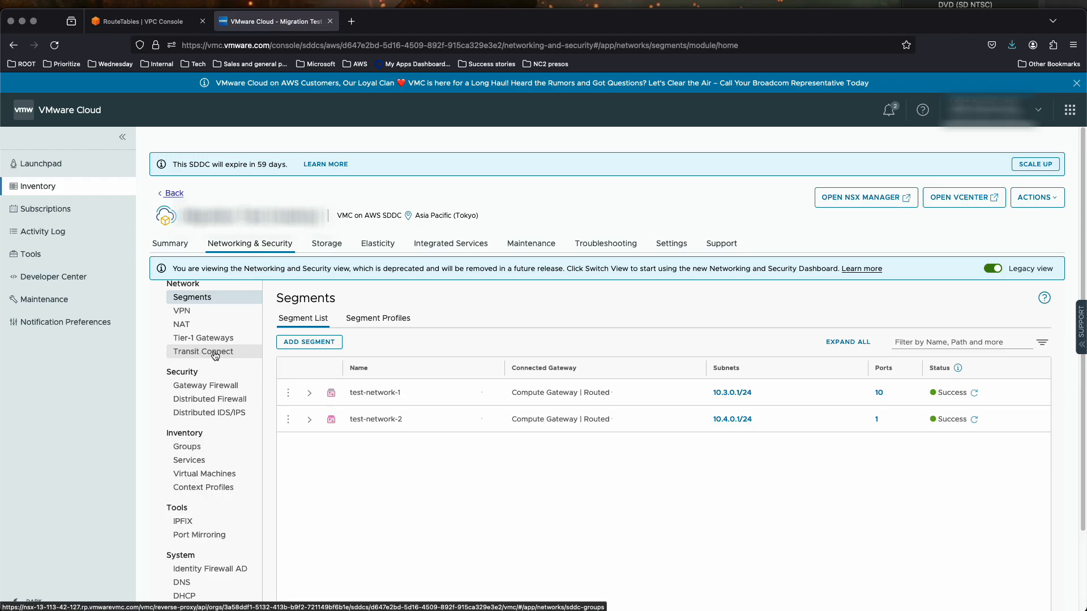
pyautogui.click(215, 354)
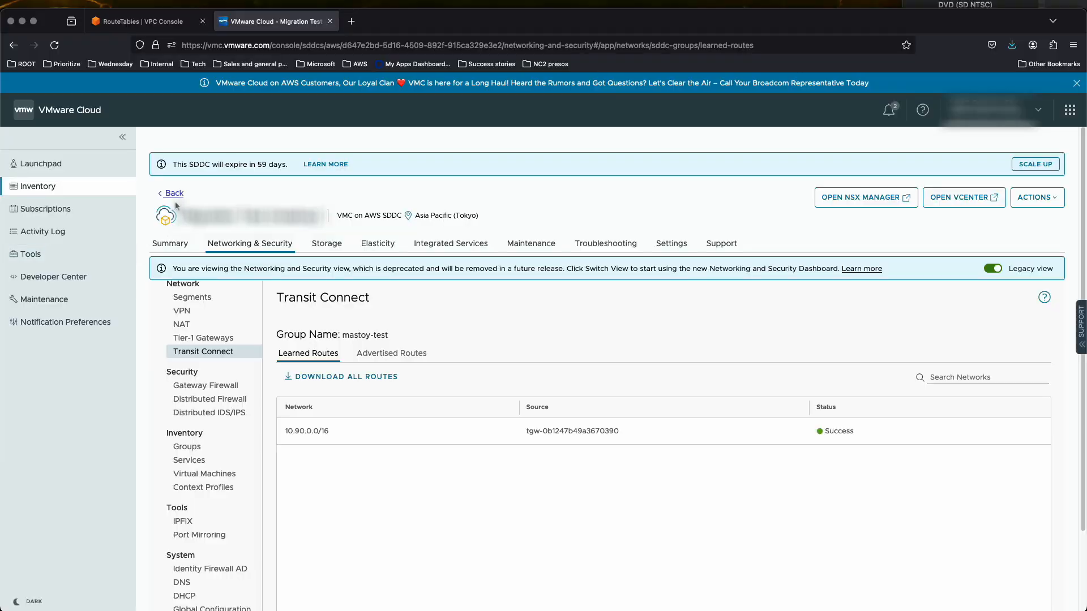
# Inspect the routes of the external TGW peering attachment in the connected SDDC group that has one member, leaving them unedited
pyautogui.click(170, 192)
pyautogui.click(209, 196)
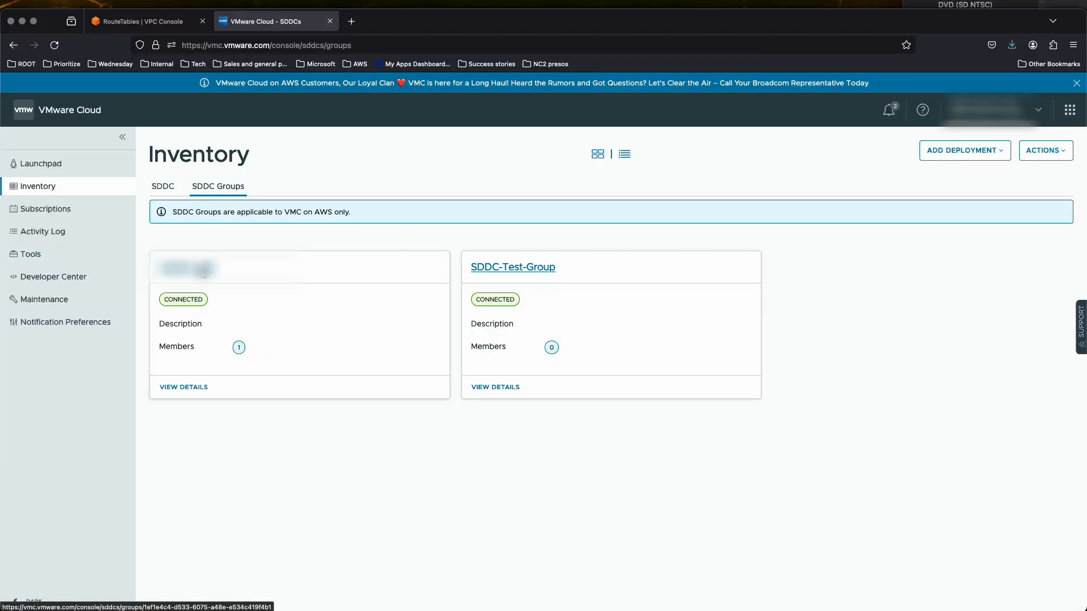
pyautogui.click(202, 269)
pyautogui.click(454, 189)
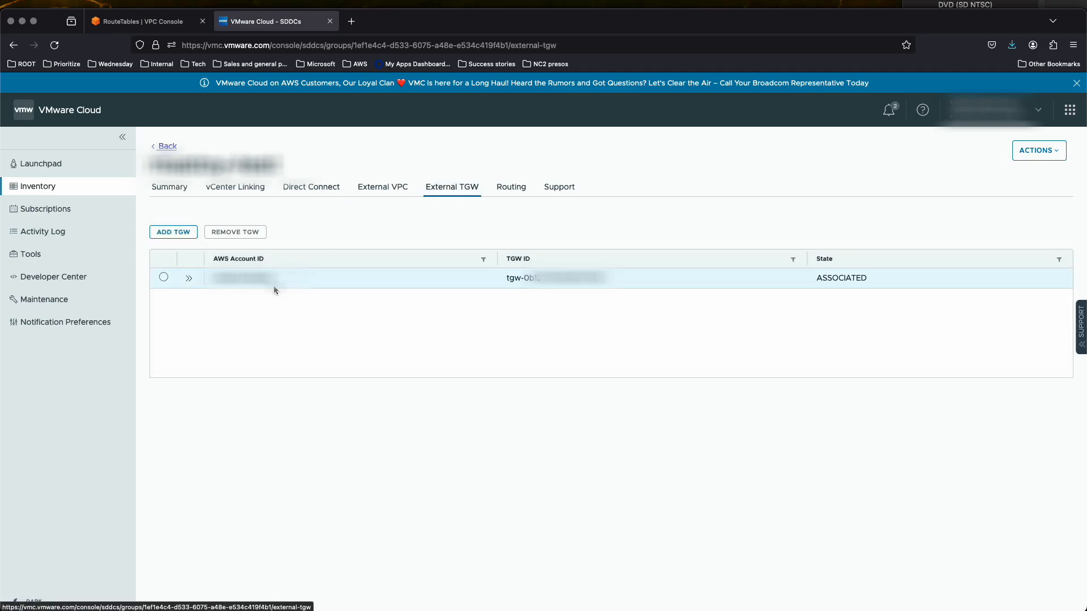
pyautogui.click(189, 278)
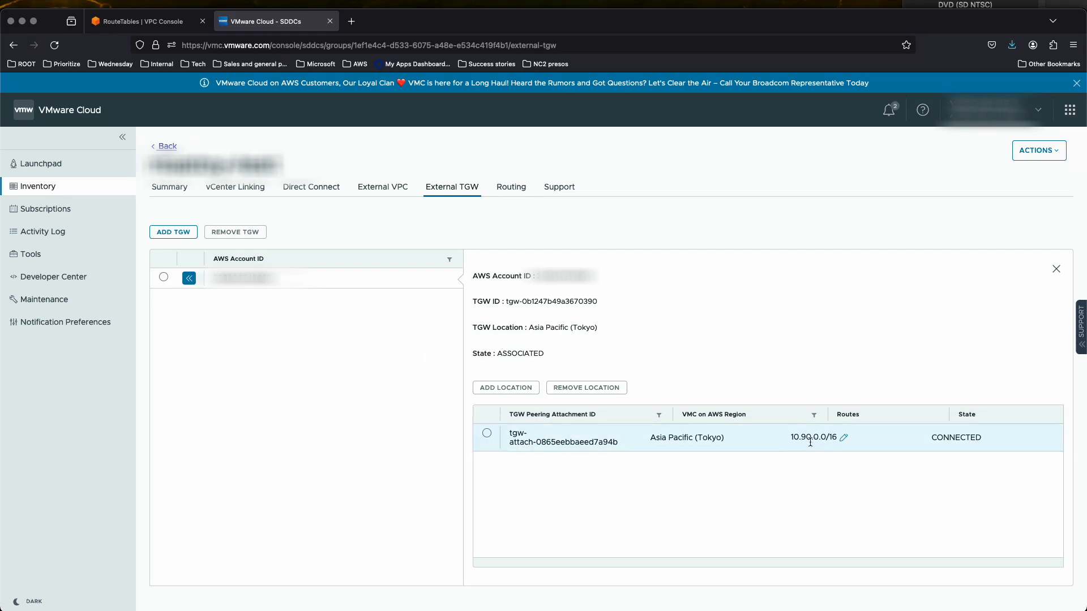
pyautogui.click(843, 437)
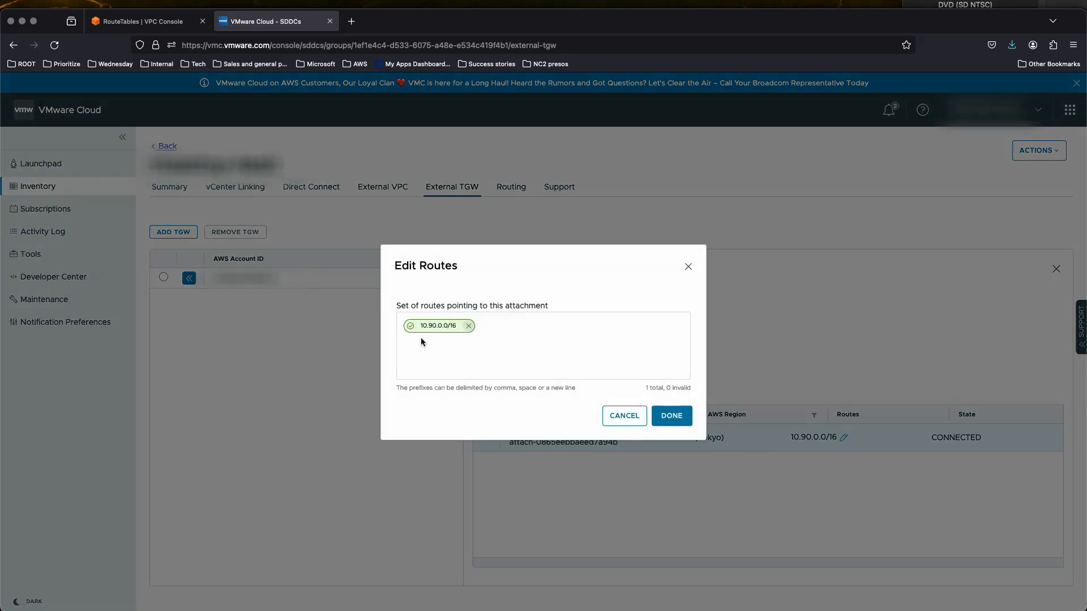
pyautogui.click(619, 417)
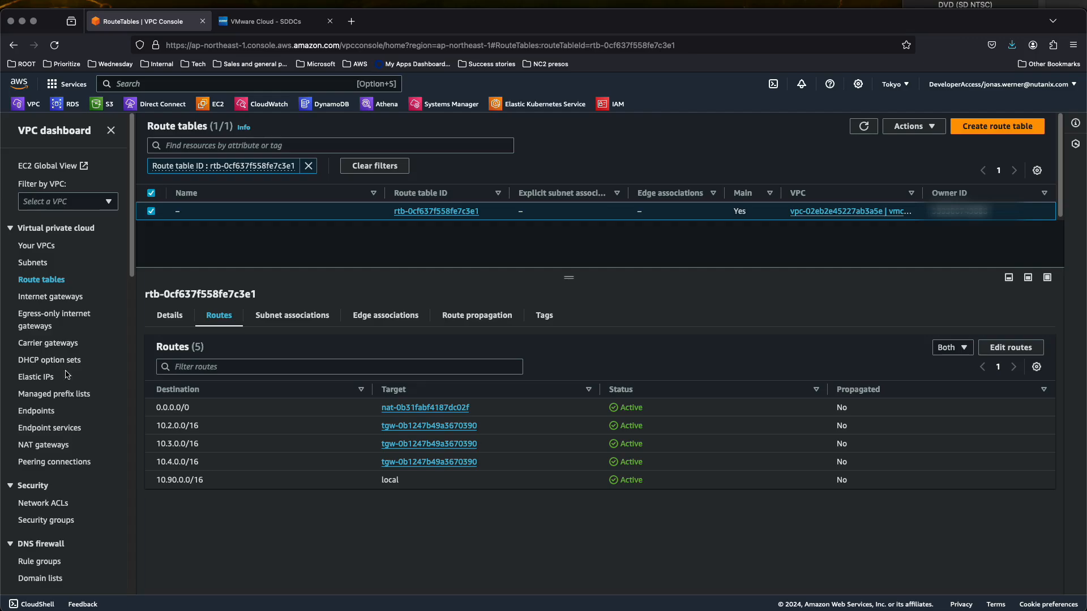
# In the AWS VPC console, examine the peering and VPC associations in the association route table of transit gateway jwr-tgw-ap-northeast-1
pyautogui.scroll(-10, 46, 176)
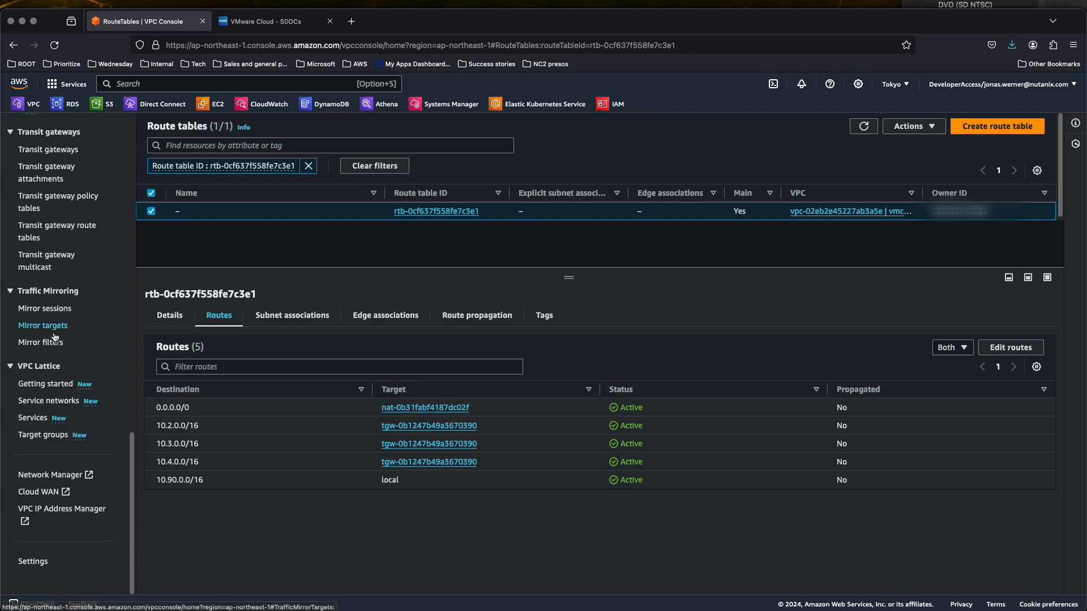
pyautogui.click(47, 154)
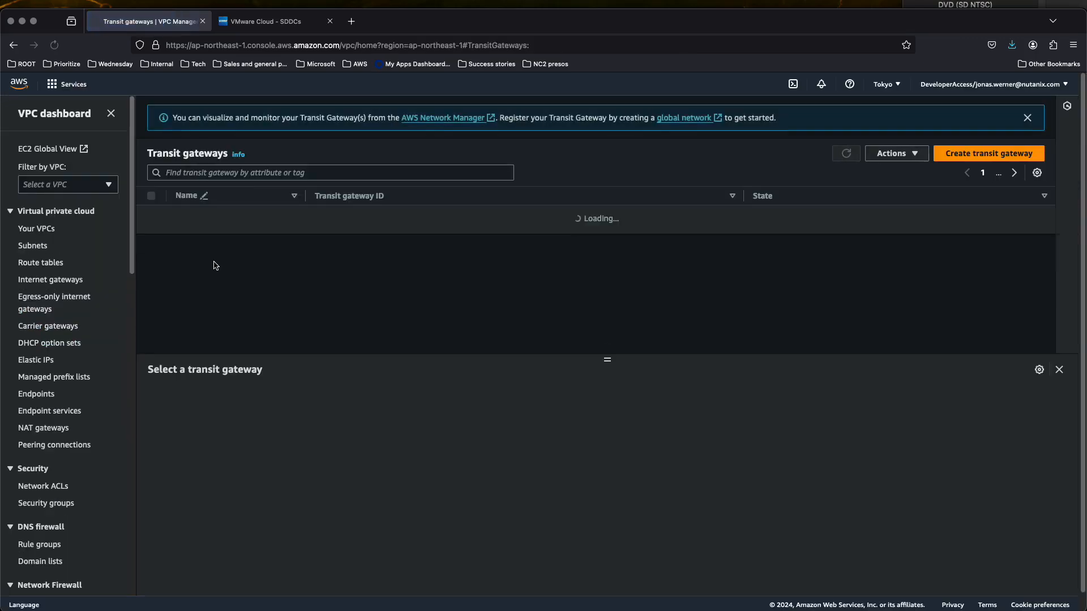
pyautogui.click(151, 232)
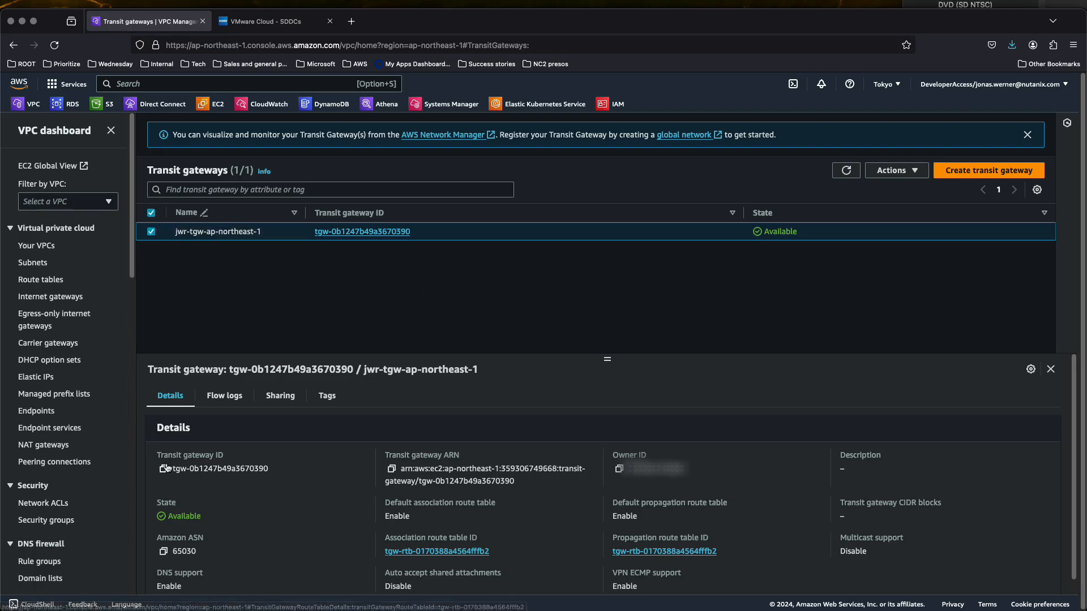
pyautogui.click(399, 551)
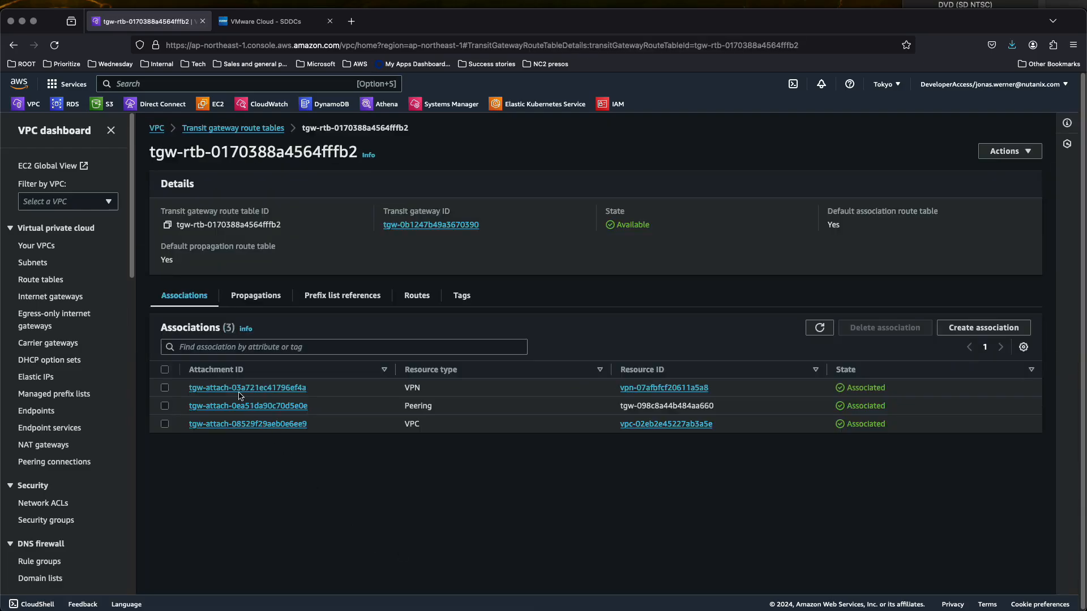
pyautogui.click(616, 408)
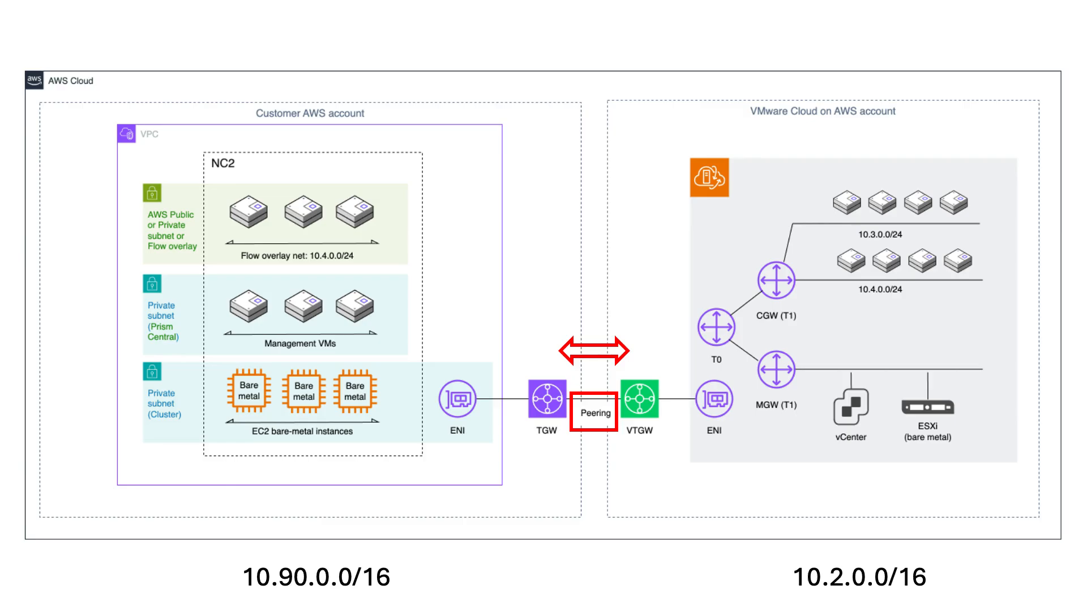
pyautogui.click(434, 427)
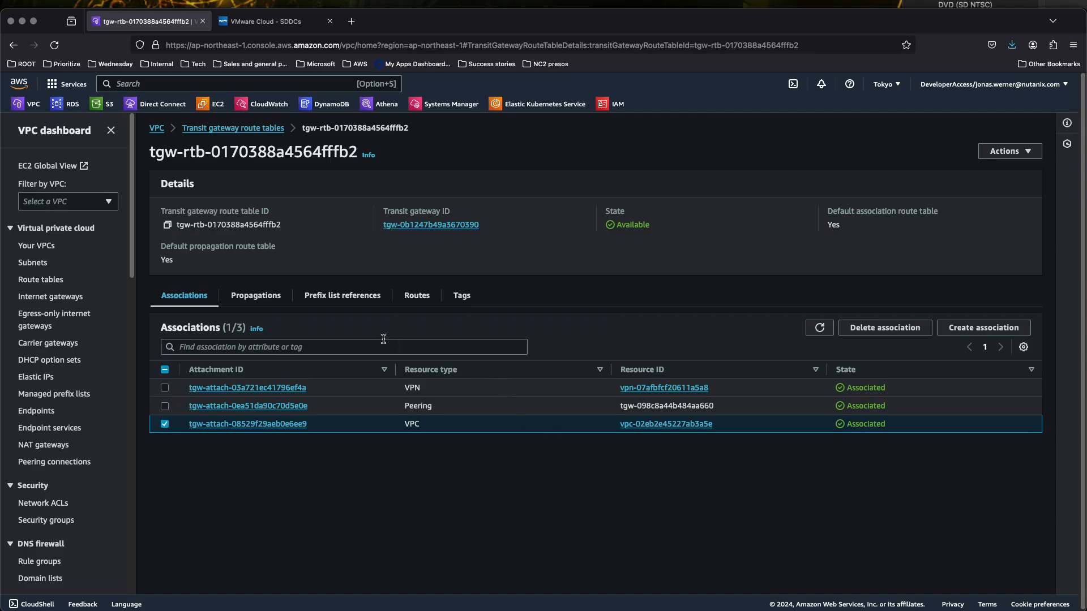
# Examine the transit gateway route table's routes for 10.2.0.0/16, 10.3.0.0/16 and 10.90.0.0/16
pyautogui.click(416, 296)
pyautogui.scroll(-3, 617, 435)
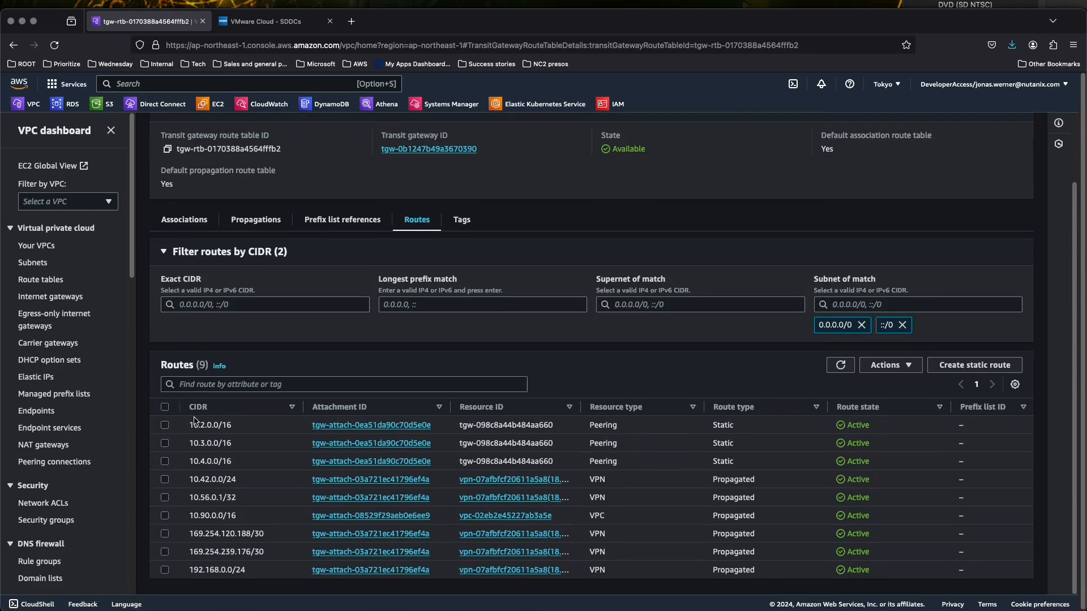
pyautogui.moveTo(189, 425); pyautogui.dragTo(222, 430)
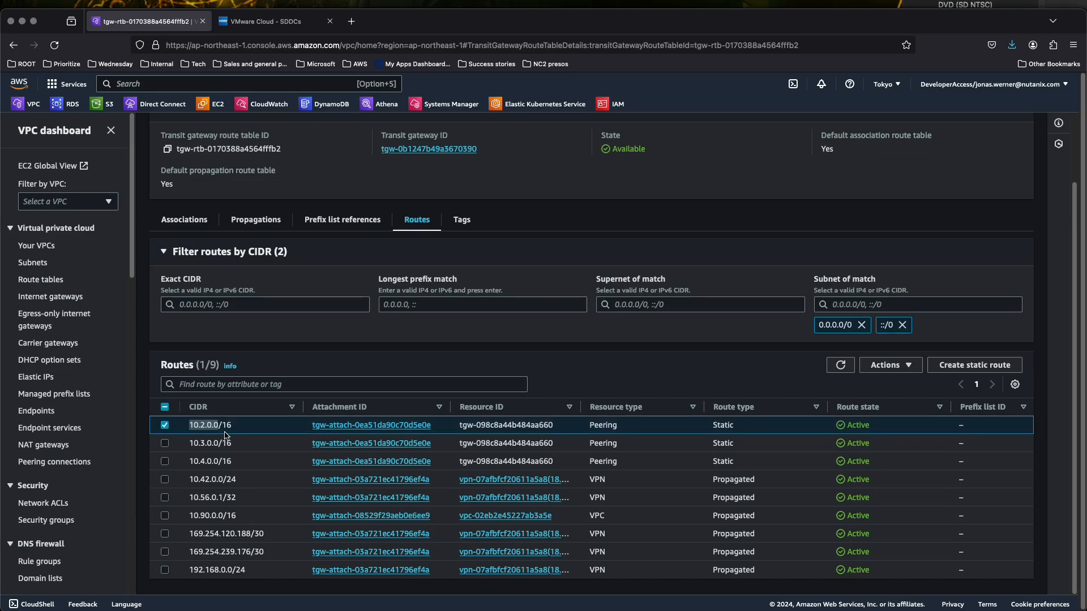
pyautogui.doubleClick(190, 444)
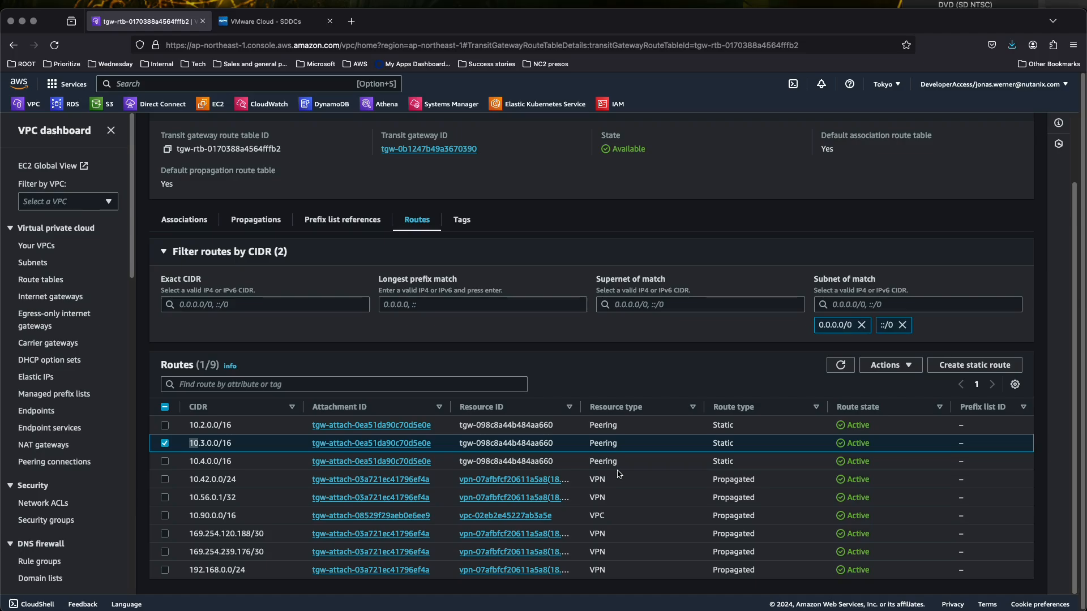
pyautogui.click(165, 515)
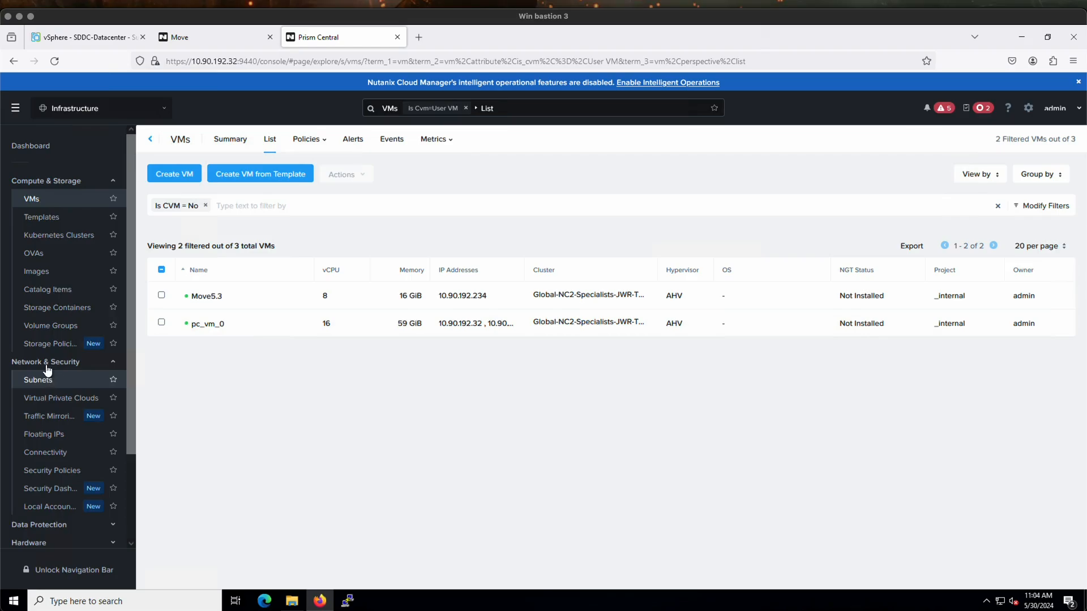
# Review the virtual private clouds and subnets in Prism Central, and open the Win2022_06 VM in the vSphere Client
pyautogui.click(46, 405)
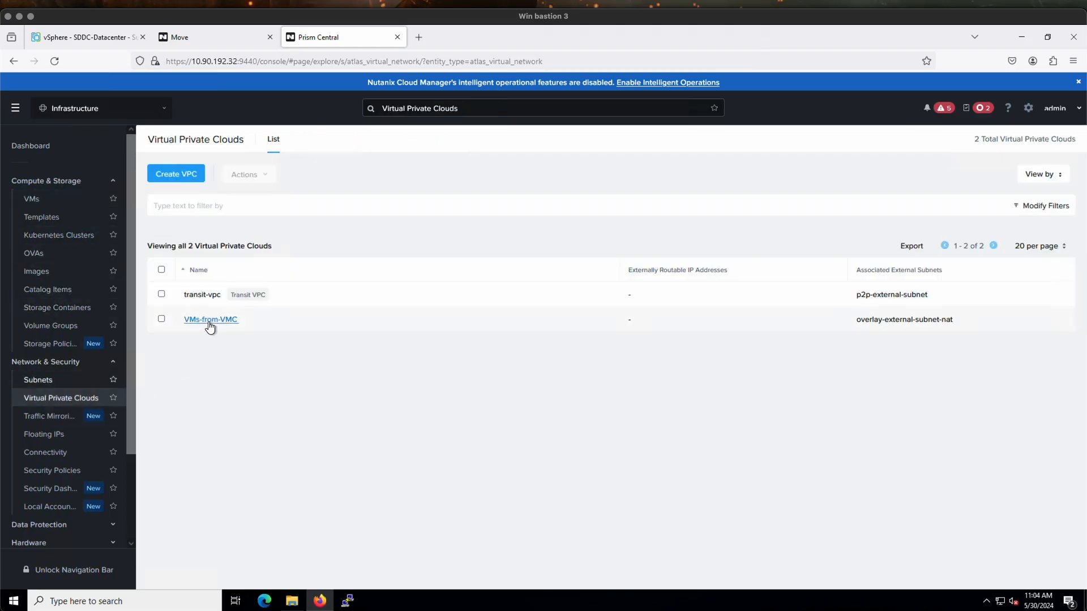
pyautogui.click(43, 381)
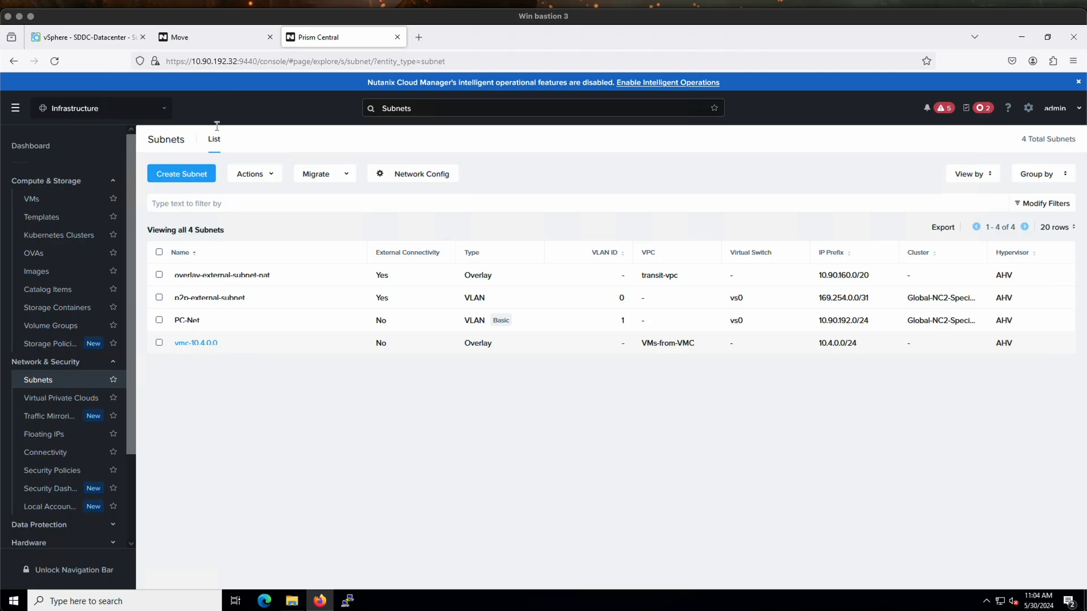
pyautogui.click(83, 41)
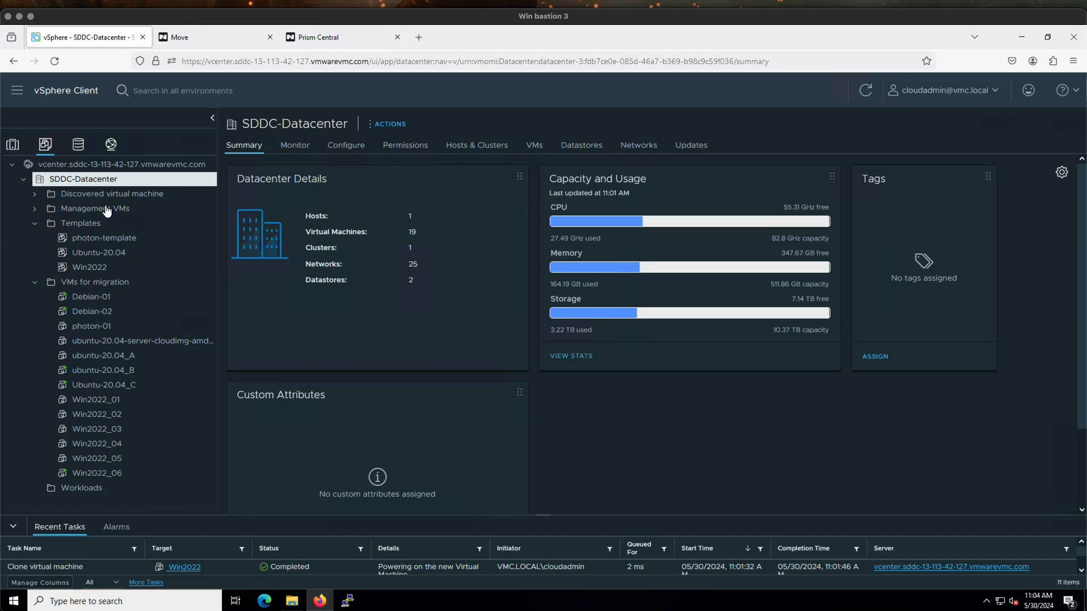
pyautogui.click(108, 475)
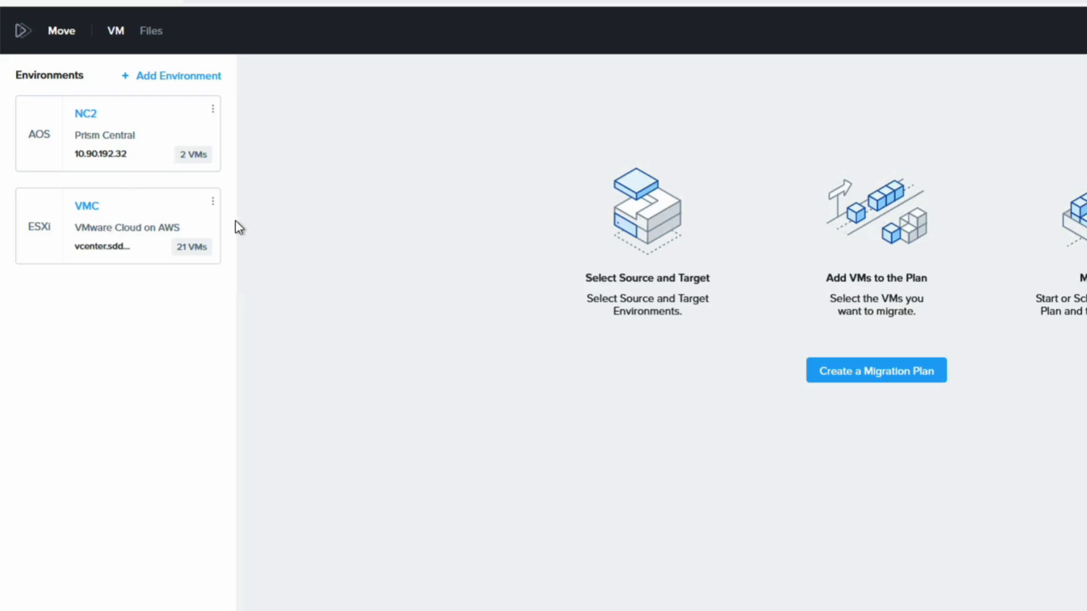
# In Move, refresh the VMC environment and create a migration plan named "IP retention A"
pyautogui.click(214, 203)
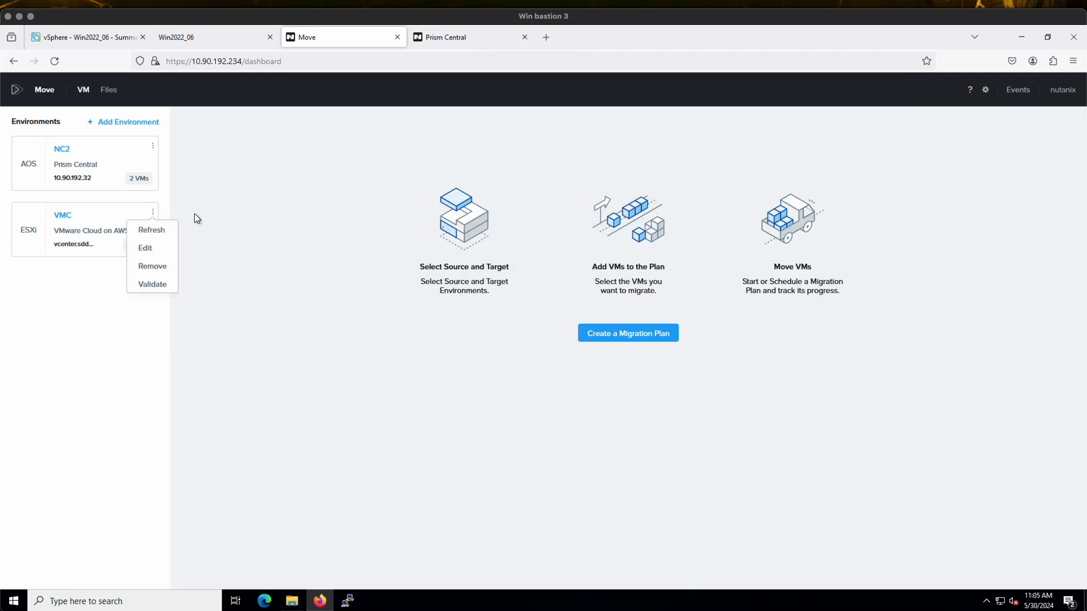
pyautogui.click(152, 231)
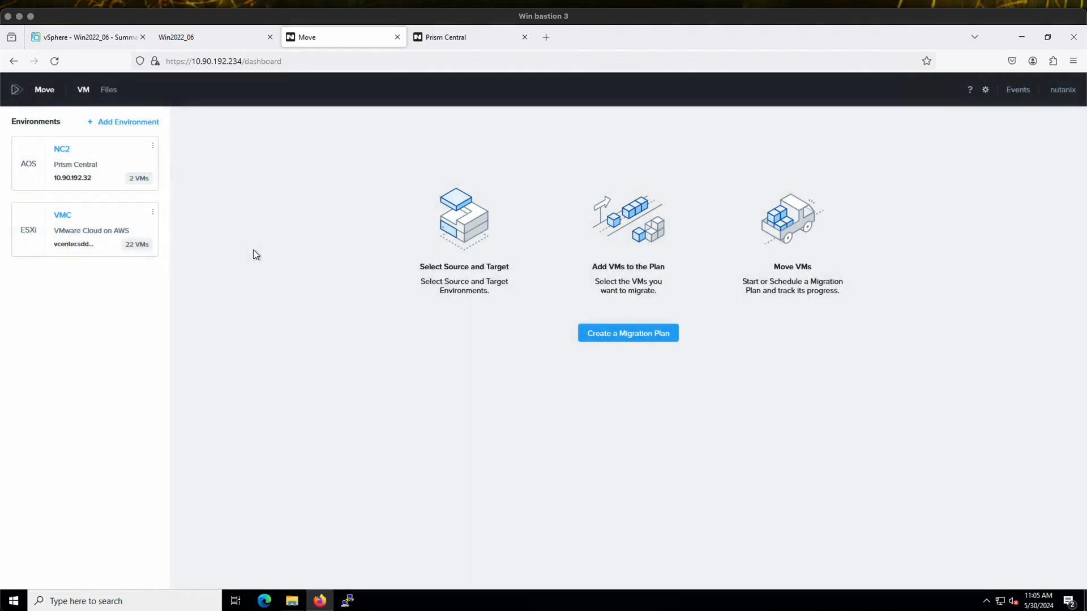
pyautogui.click(615, 336)
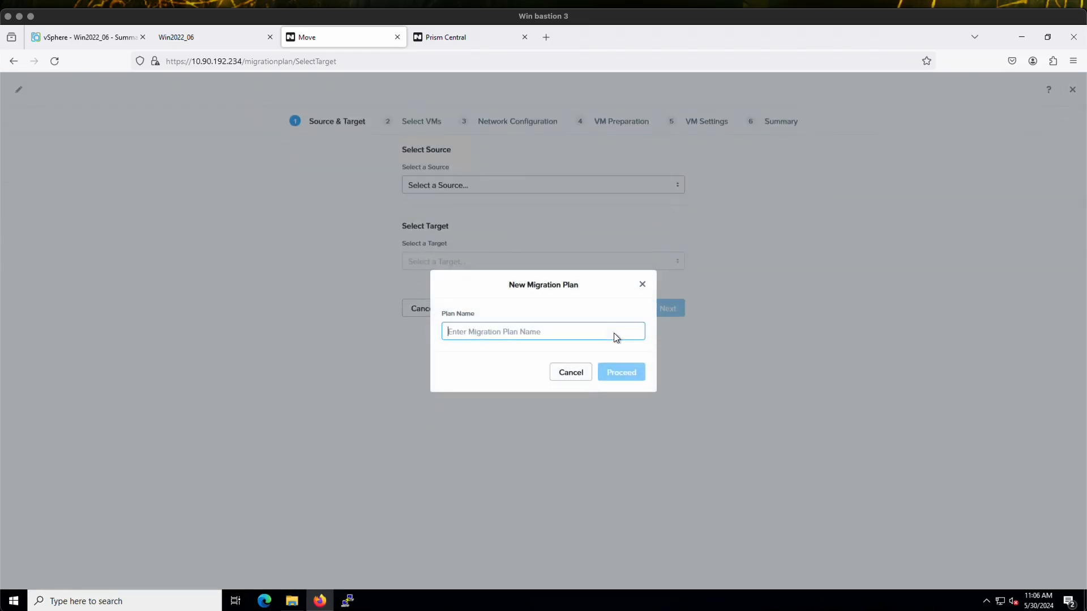
pyautogui.write('IP retention A')
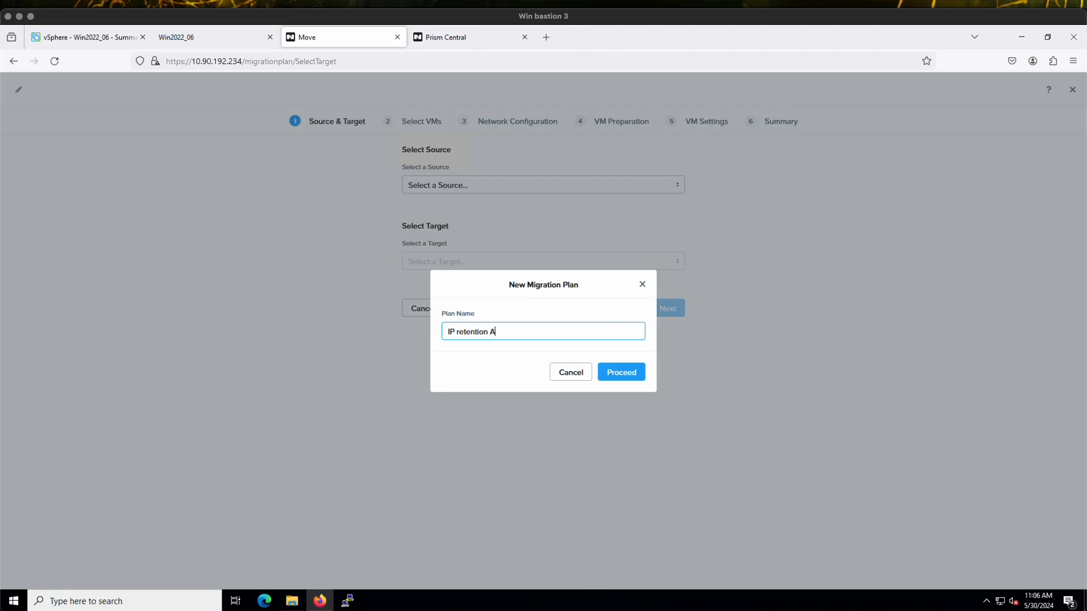
pyautogui.click(626, 374)
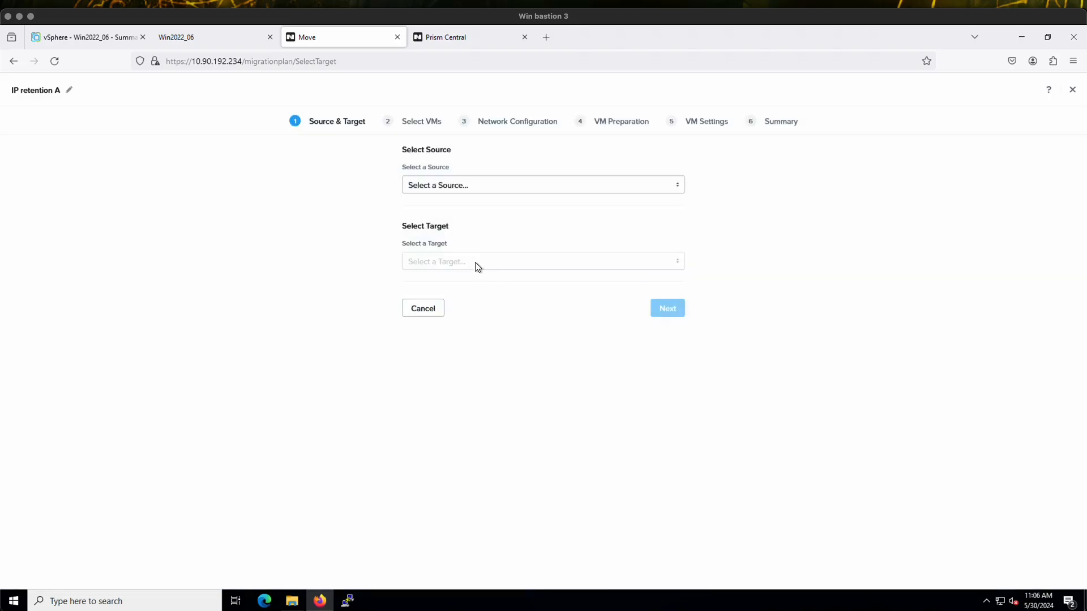
pyautogui.click(498, 180)
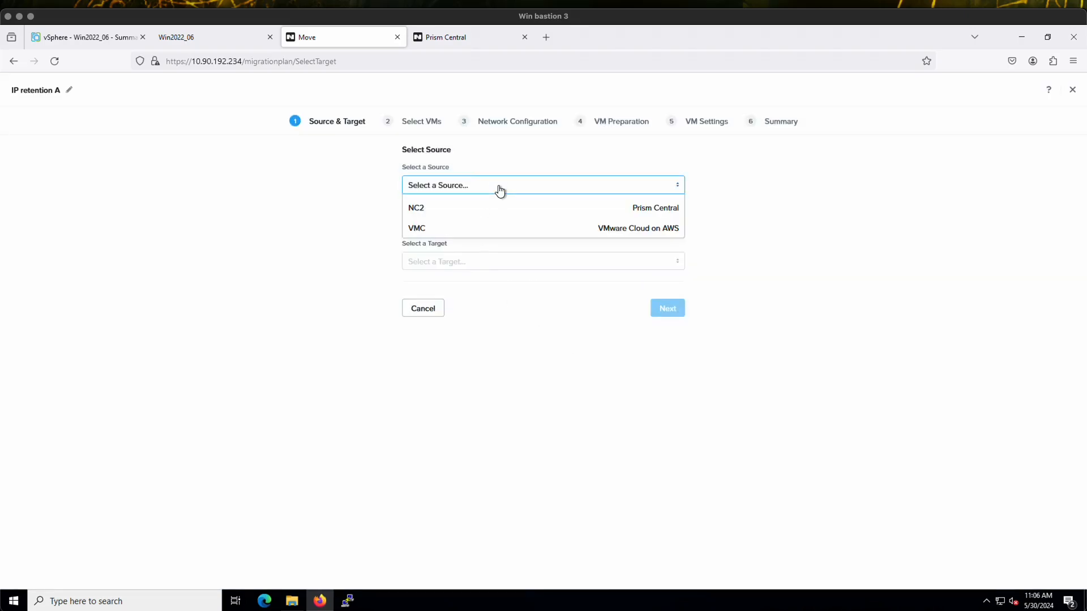
pyautogui.click(459, 235)
pyautogui.click(463, 264)
pyautogui.click(461, 284)
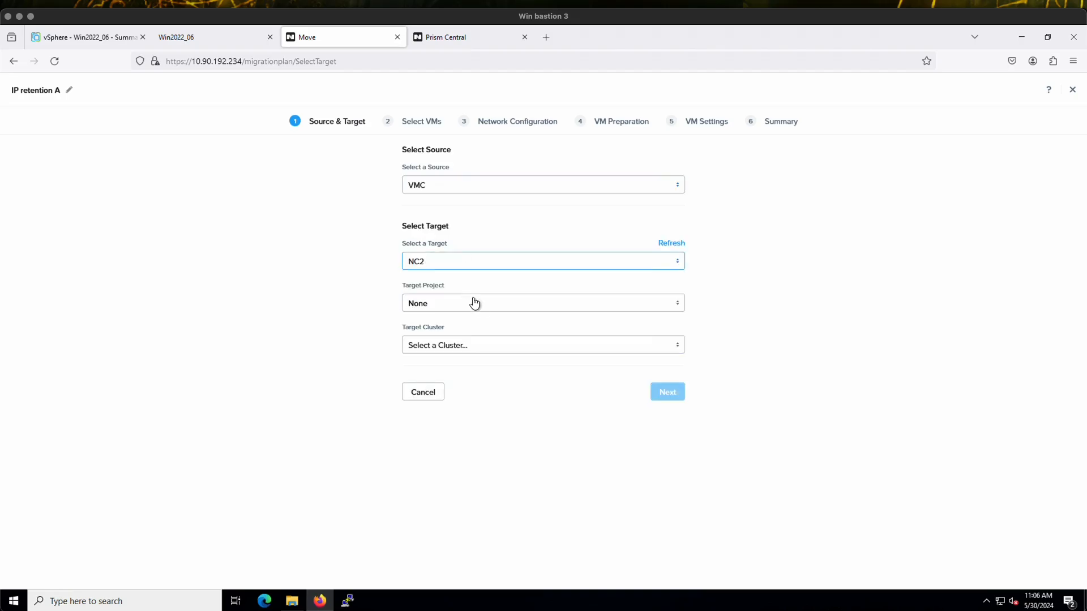
pyautogui.click(480, 349)
pyautogui.click(480, 366)
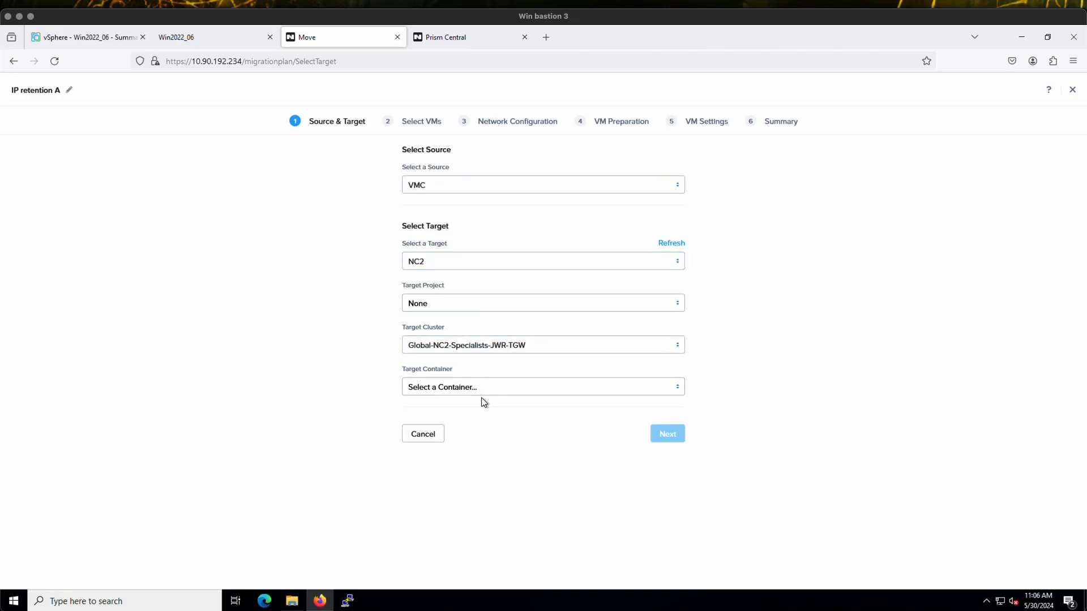
pyautogui.click(495, 390)
pyautogui.click(509, 410)
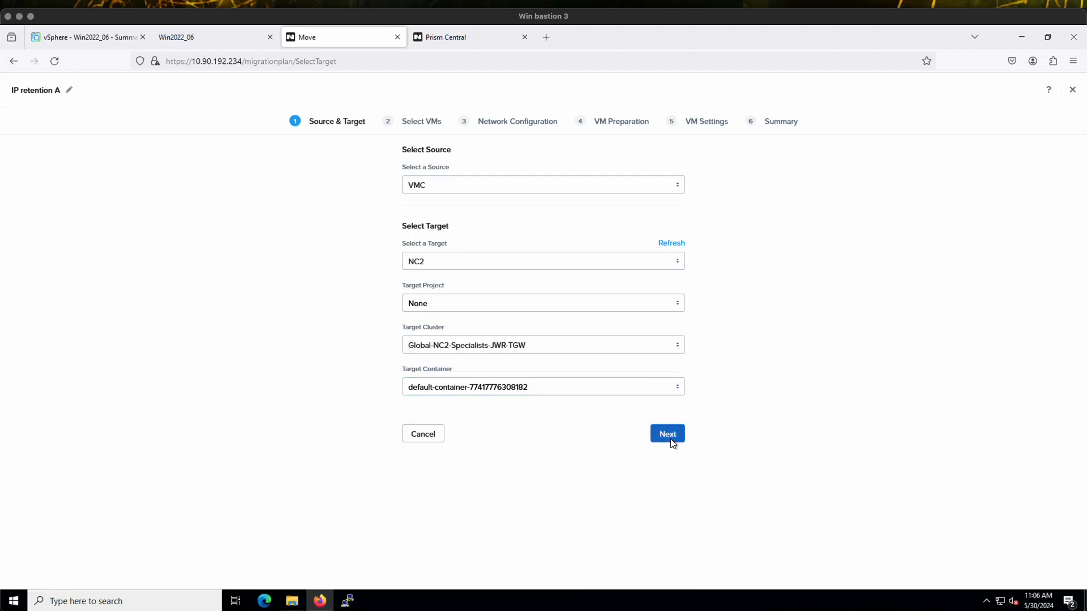
pyautogui.click(668, 436)
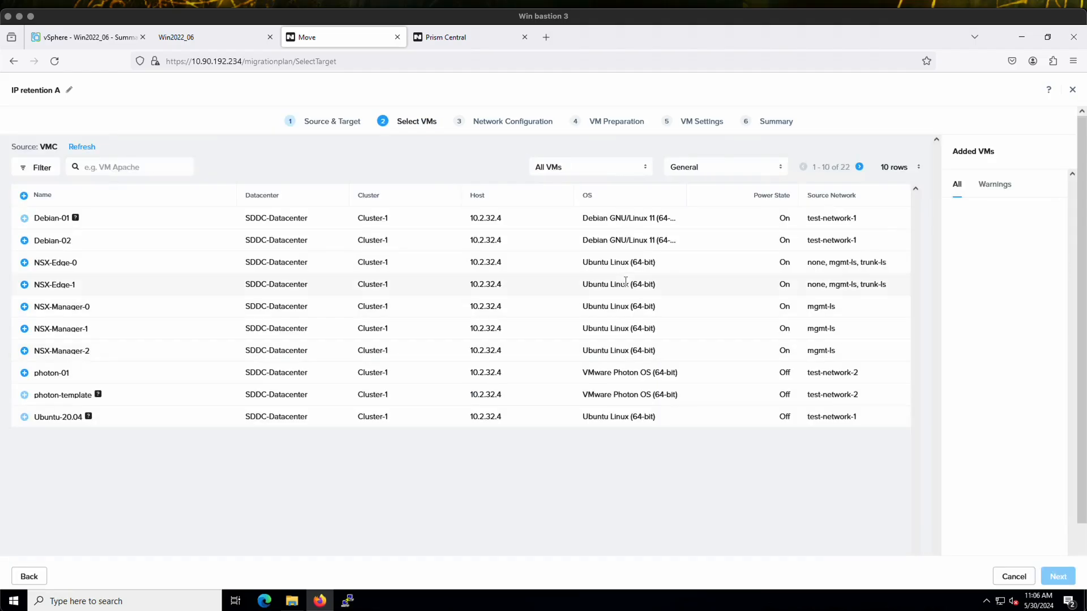
# Show 50 rows in the VM list, add Win2022_06 to the migration plan, and check its warning
pyautogui.click(887, 172)
pyautogui.click(897, 232)
pyautogui.scroll(-1, 287, 460)
pyautogui.scroll(-2, 288, 461)
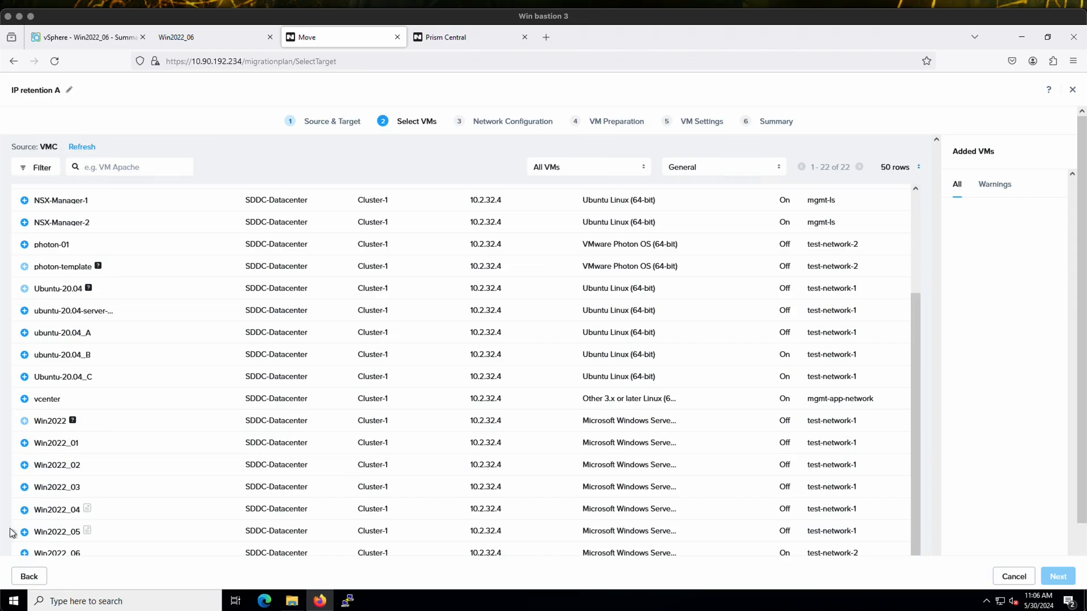
pyautogui.click(25, 553)
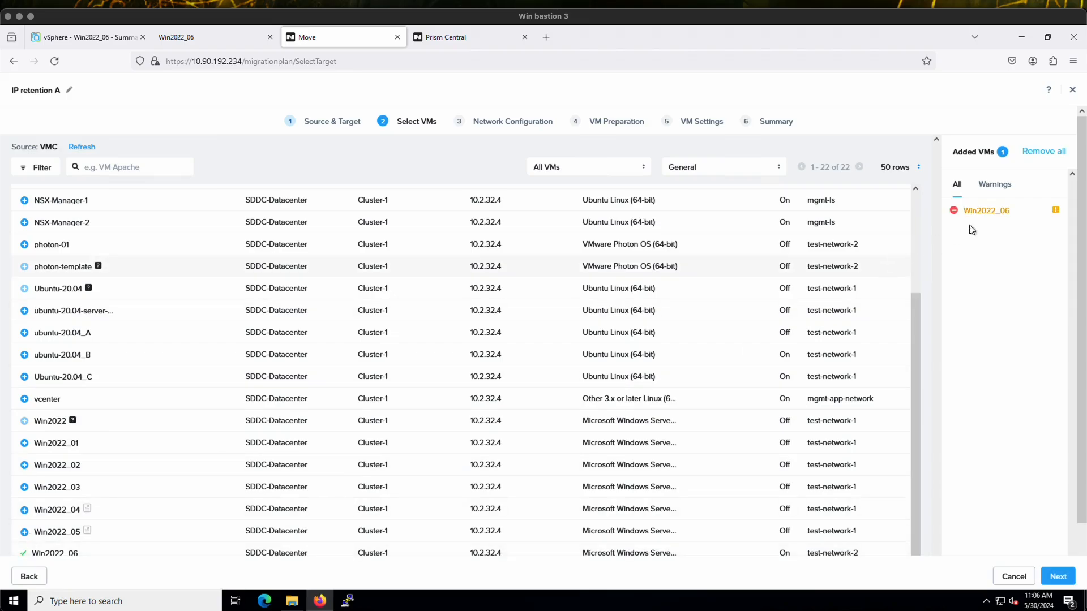
pyautogui.moveTo(1055, 211)
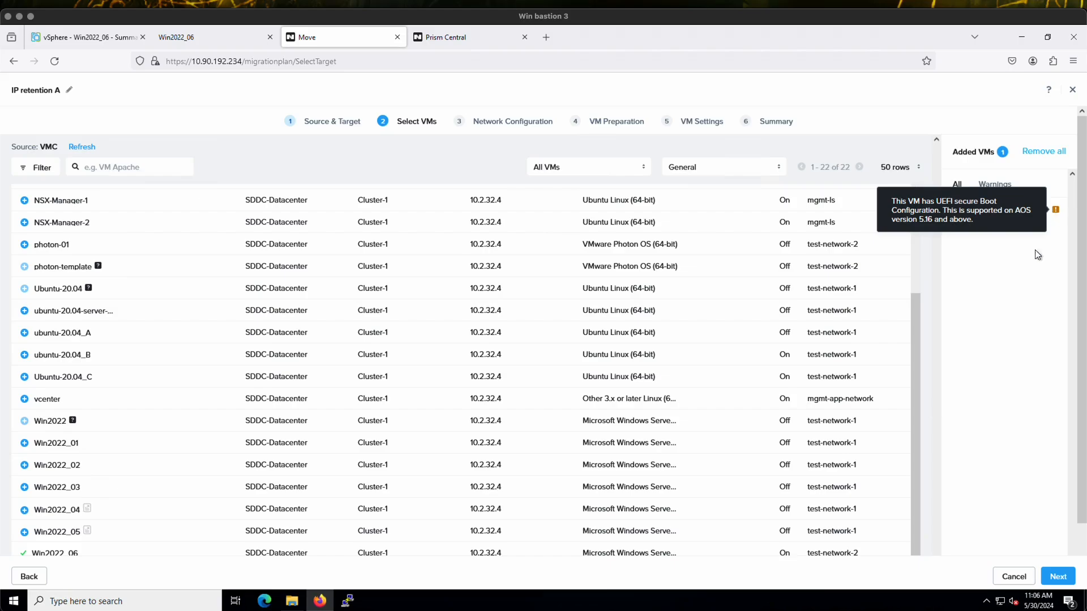
# Map source network test-network-2 to the VPC VMs-from-VMC with subnet vmc-10.4.0.0, leaving the test network unset
pyautogui.click(1057, 576)
pyautogui.click(625, 196)
pyautogui.click(647, 234)
pyautogui.click(729, 193)
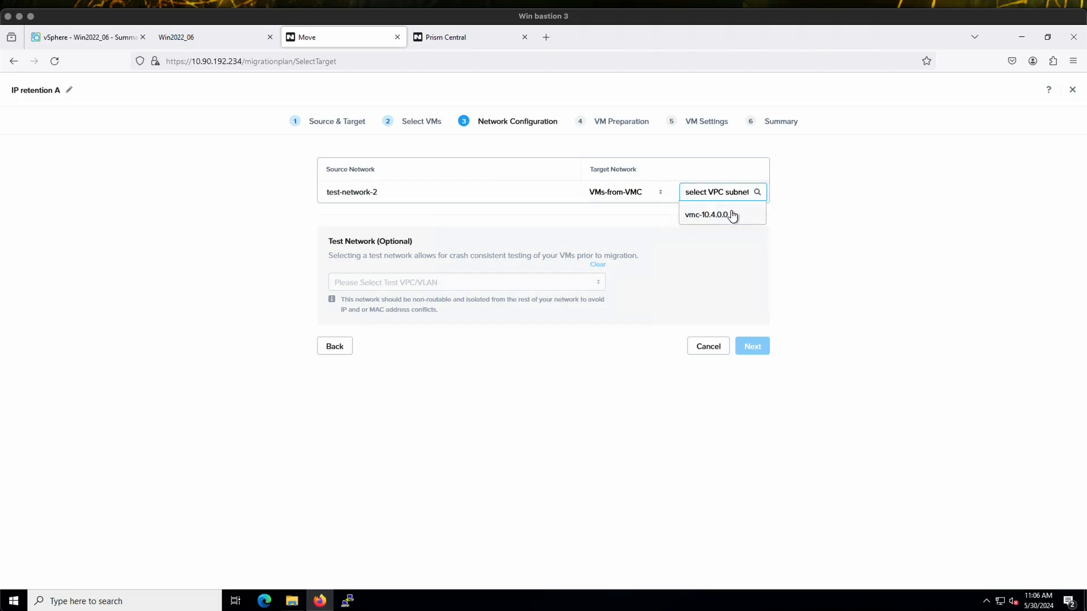
pyautogui.click(743, 217)
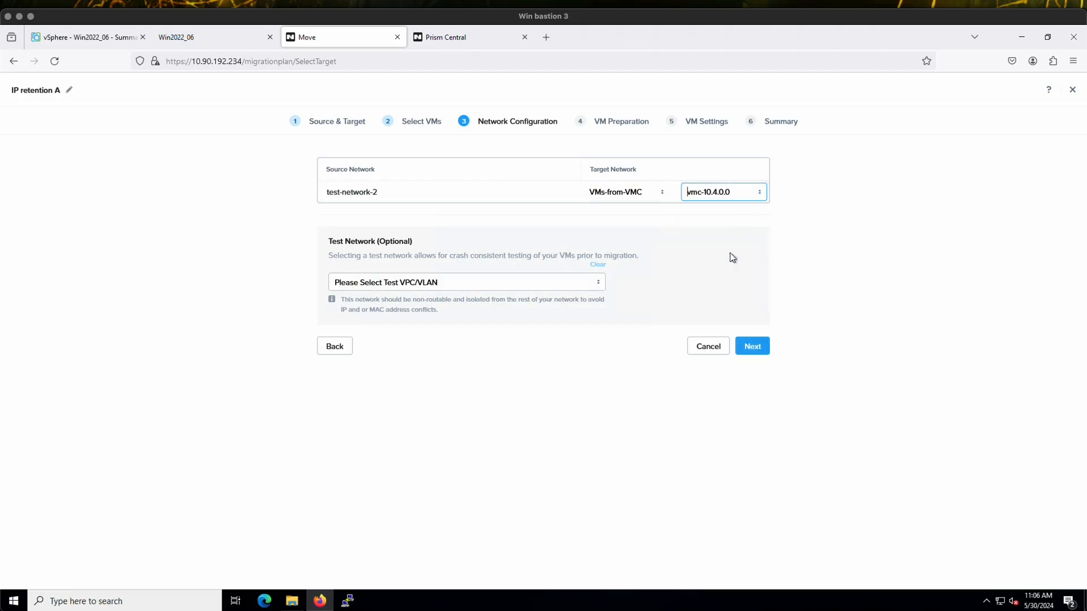
pyautogui.click(764, 353)
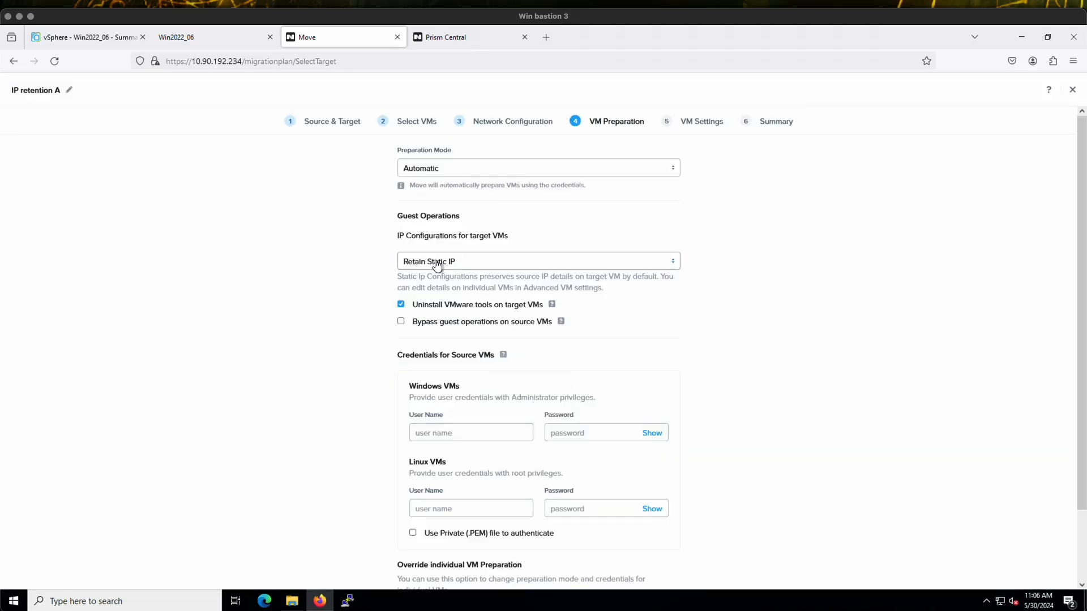
# Keep Retain Static IP for the target VMs and enter the Windows user name administrator and its password as source VM credentials
pyautogui.click(468, 262)
pyautogui.click(828, 266)
pyautogui.scroll(-2, 798, 269)
pyautogui.click(490, 355)
pyautogui.write('dministrator')
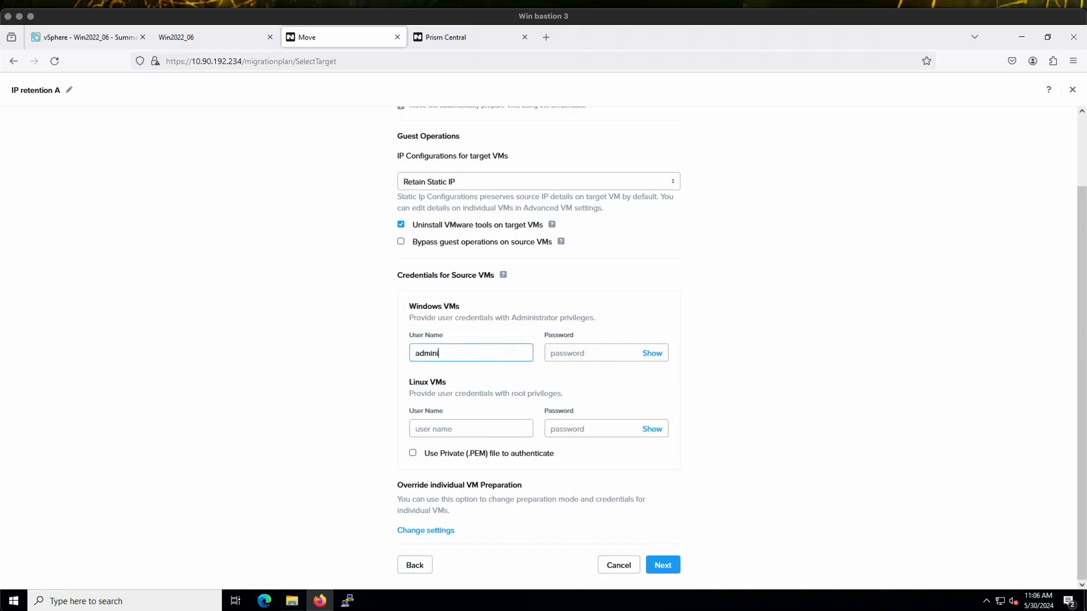
pyautogui.press('Tab')
pyautogui.write('•••••••••••')
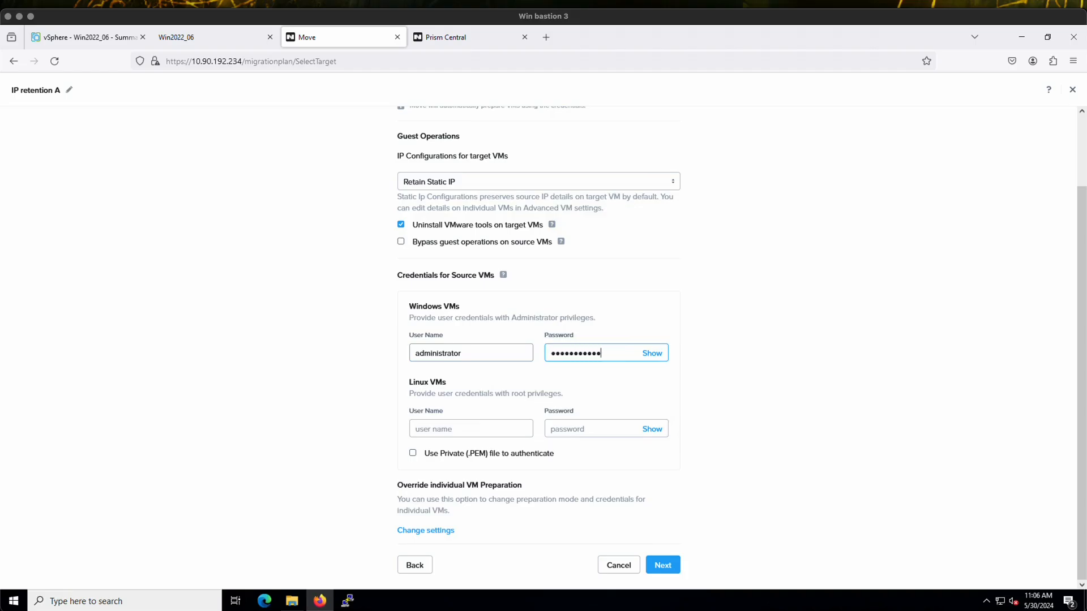
pyautogui.click(661, 564)
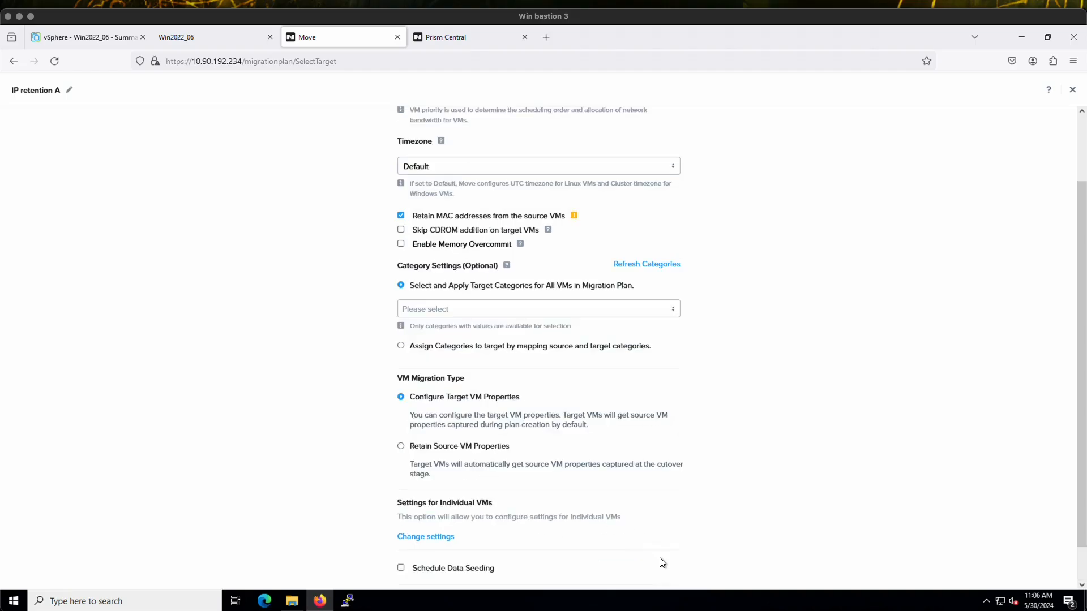
# Check the MAC address retention note, accept the default VM settings, and save and start the migration plan
pyautogui.moveTo(578, 220)
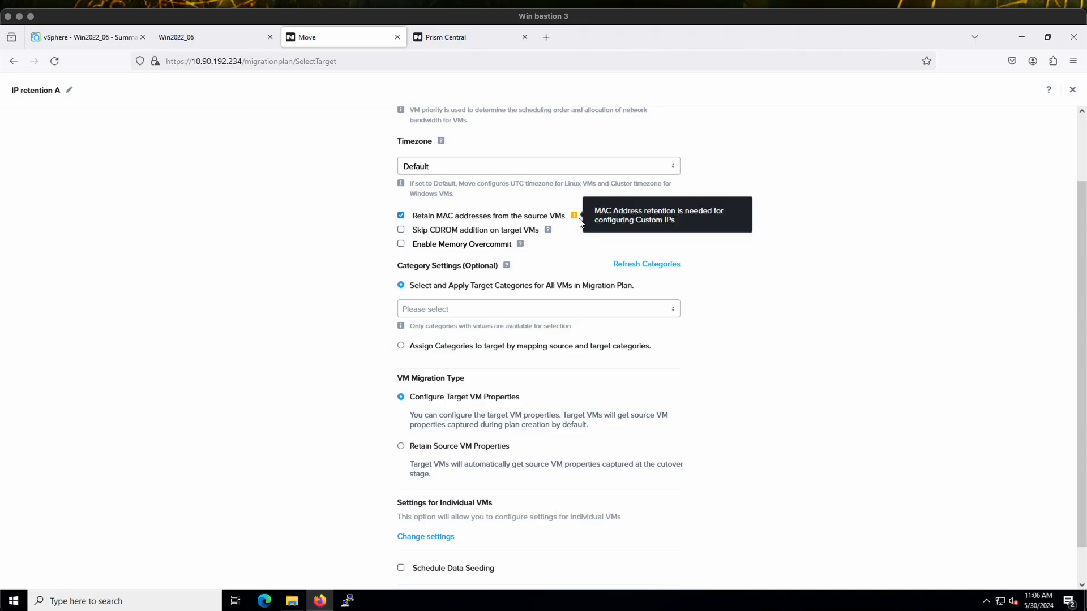
pyautogui.scroll(-1, 709, 478)
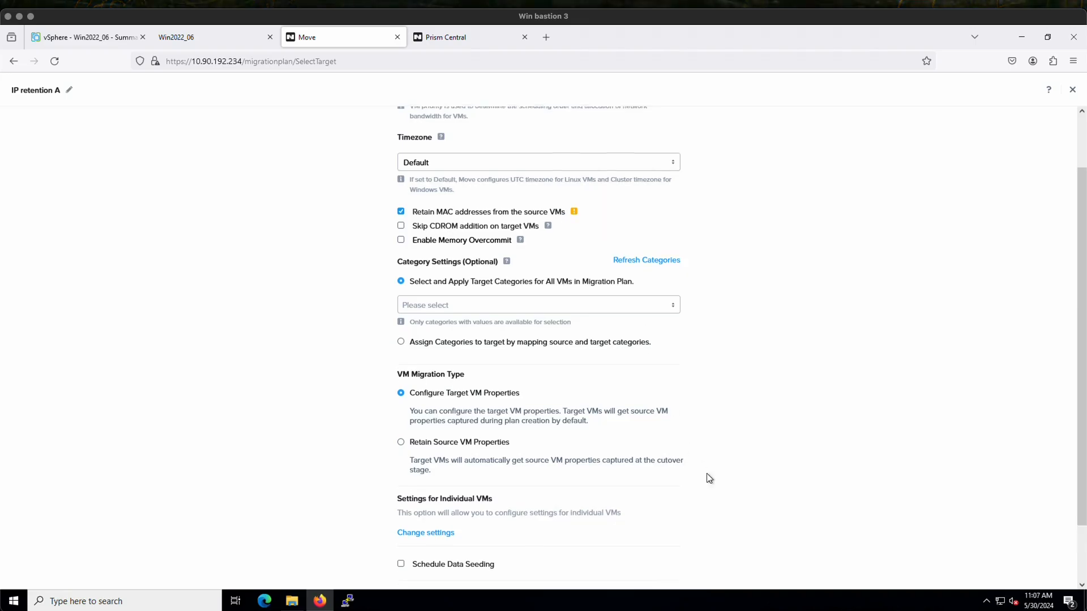
pyautogui.click(661, 565)
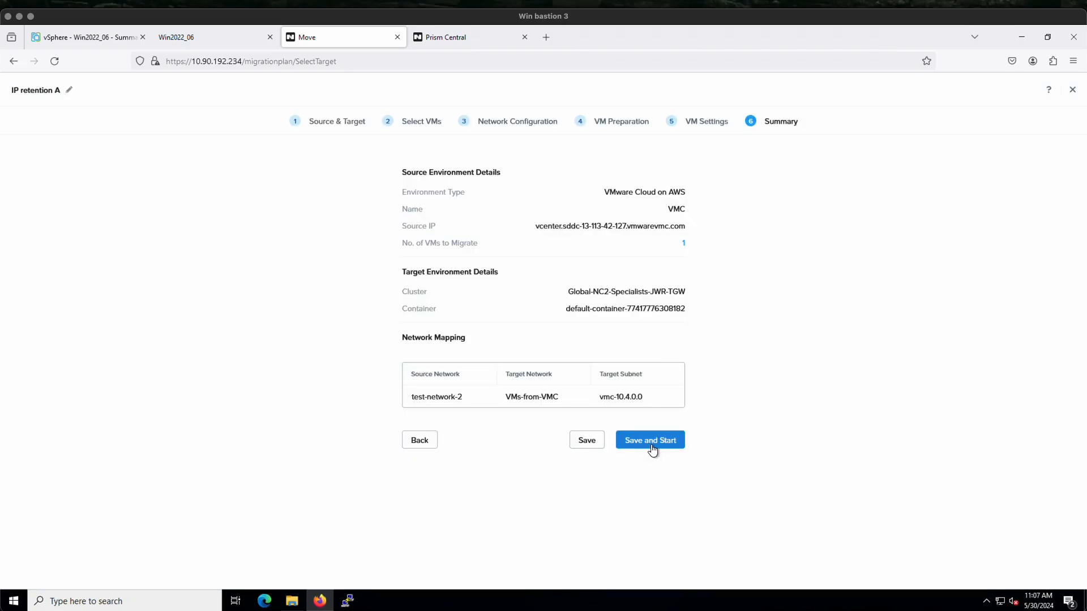
pyautogui.click(658, 446)
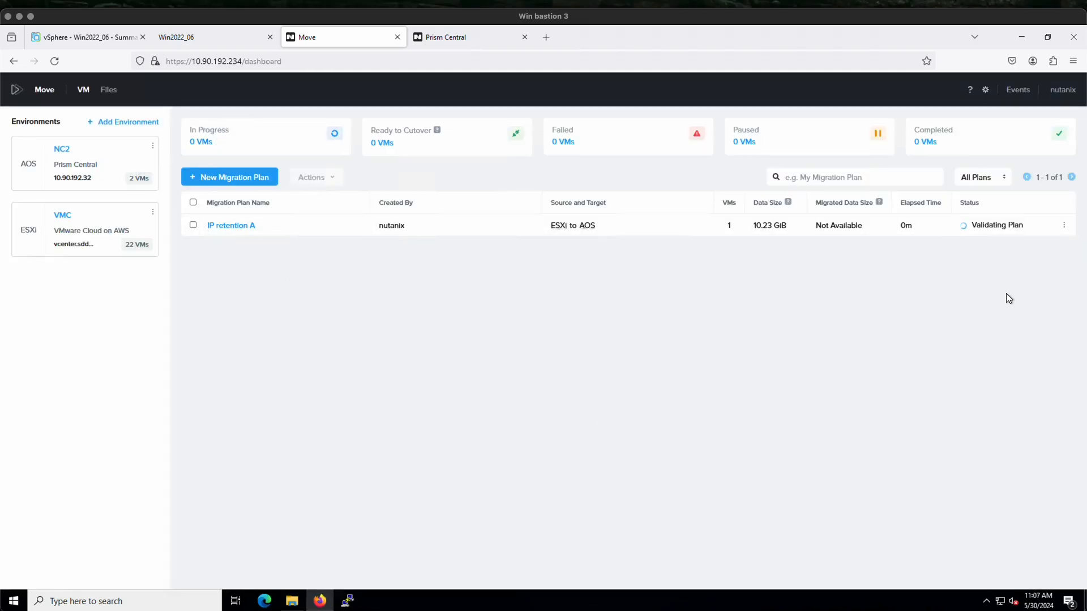
# Show VMs of every migration status, then cut over Win2022_06 once it is ready
pyautogui.click(196, 140)
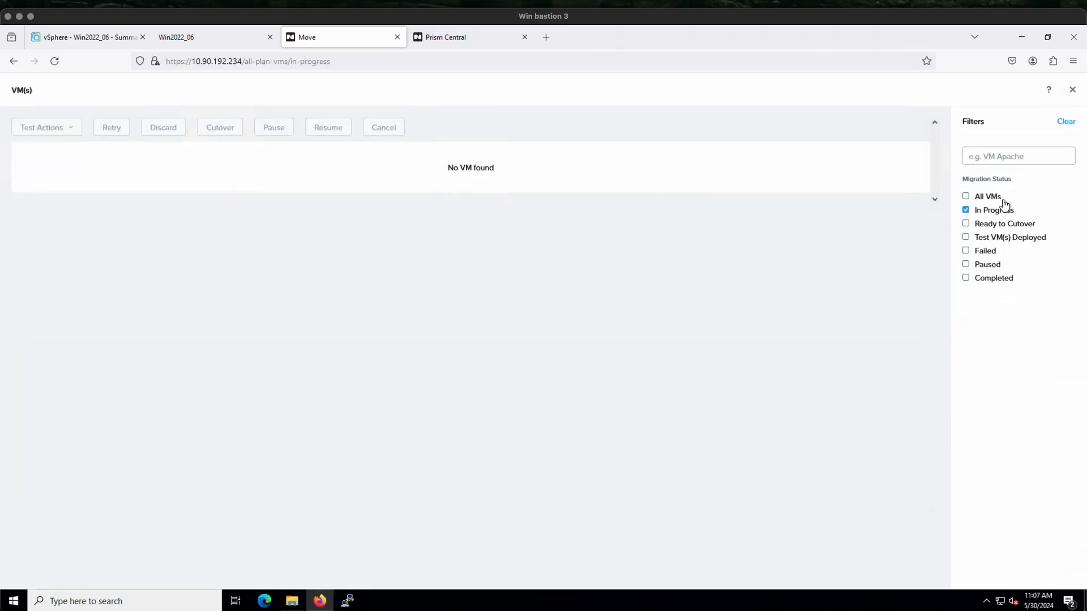
pyautogui.click(986, 196)
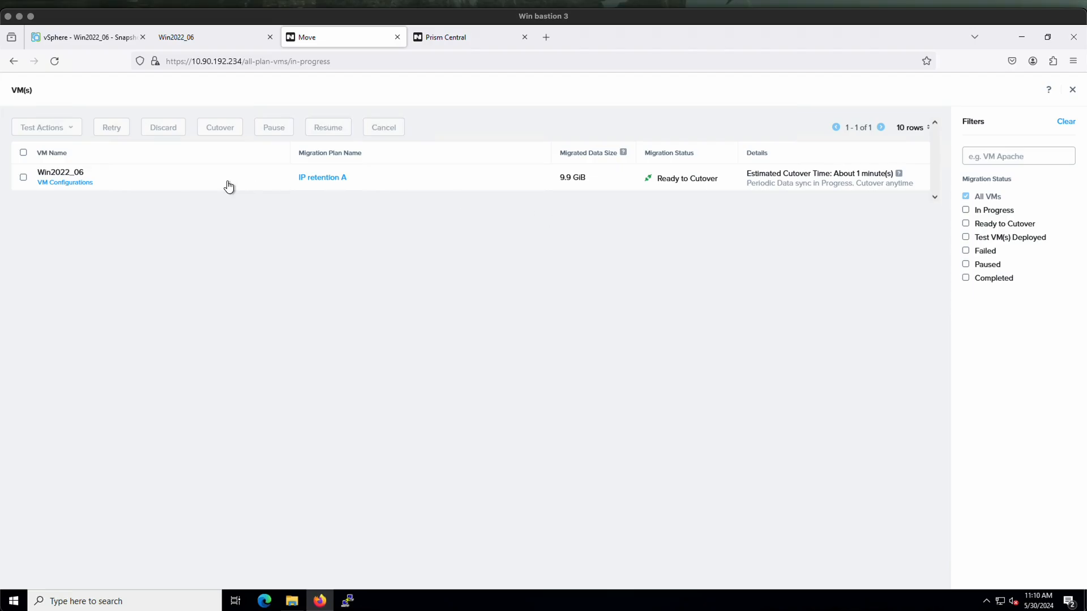
pyautogui.click(24, 178)
pyautogui.click(222, 128)
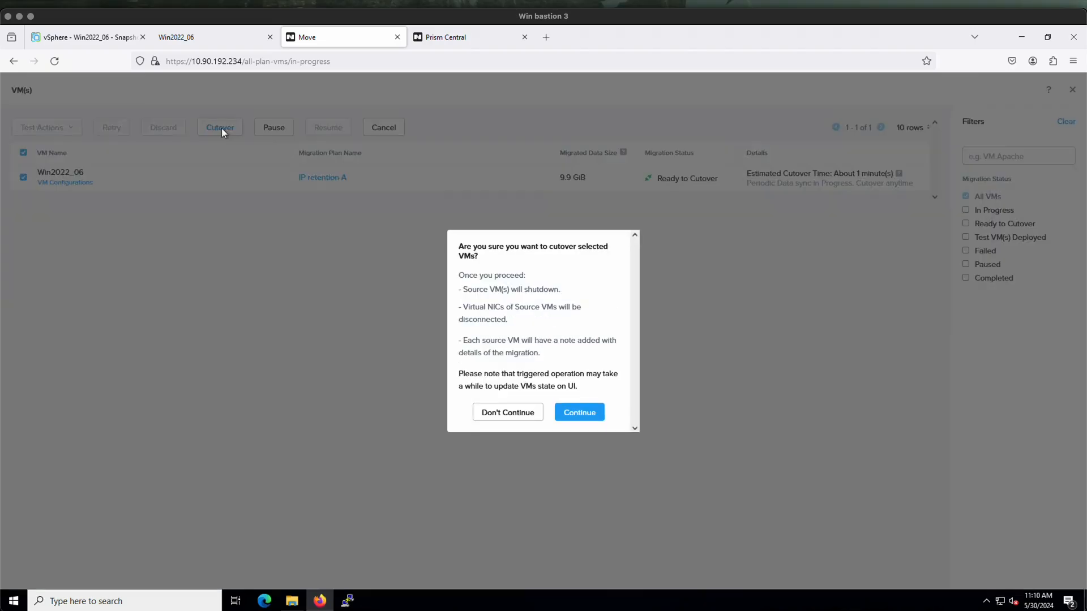
pyautogui.click(570, 407)
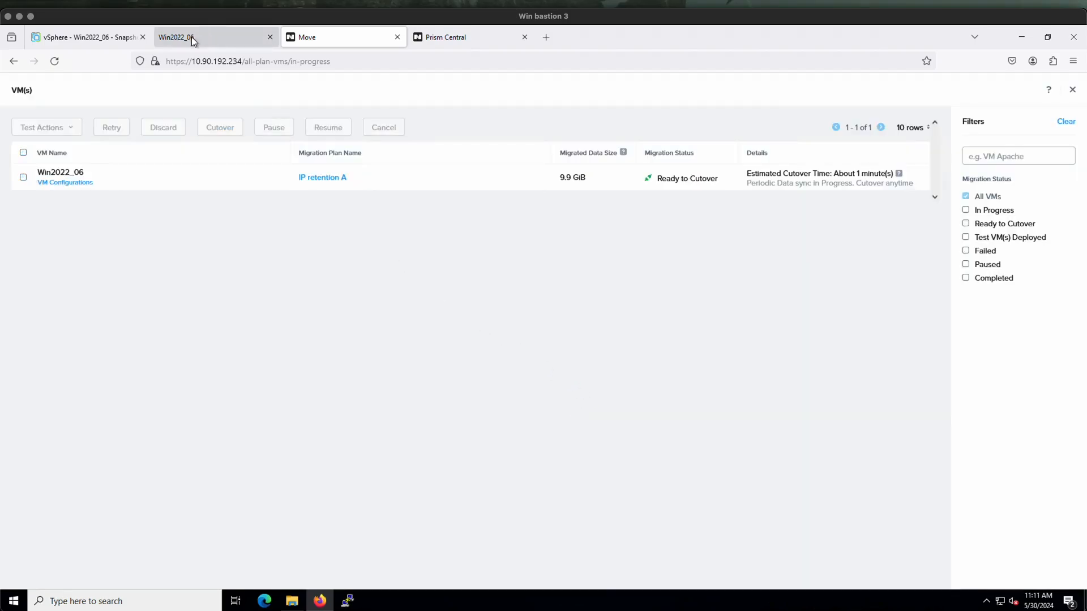
# Check Win2022_06's recent tasks in the vSphere Client, its migration status in Move, and the VM list in Prism Central
pyautogui.click(106, 36)
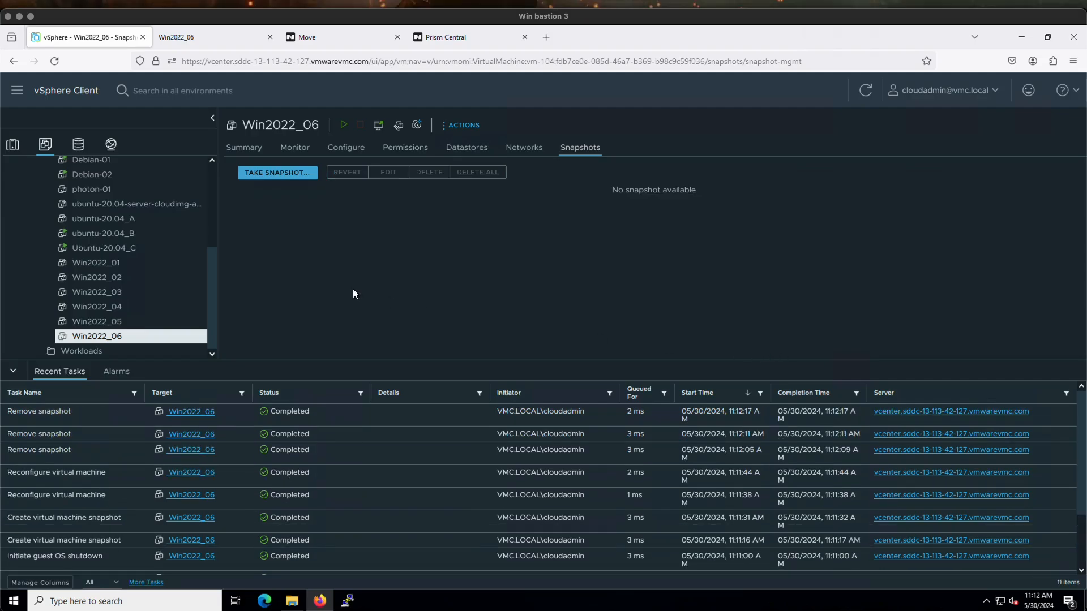
pyautogui.click(316, 37)
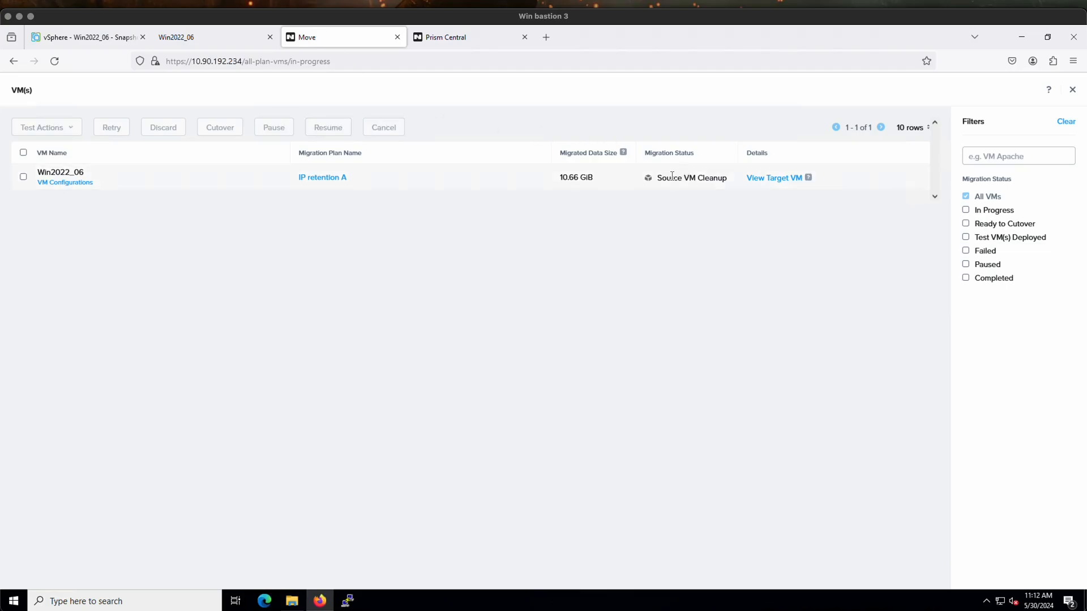
pyautogui.click(436, 40)
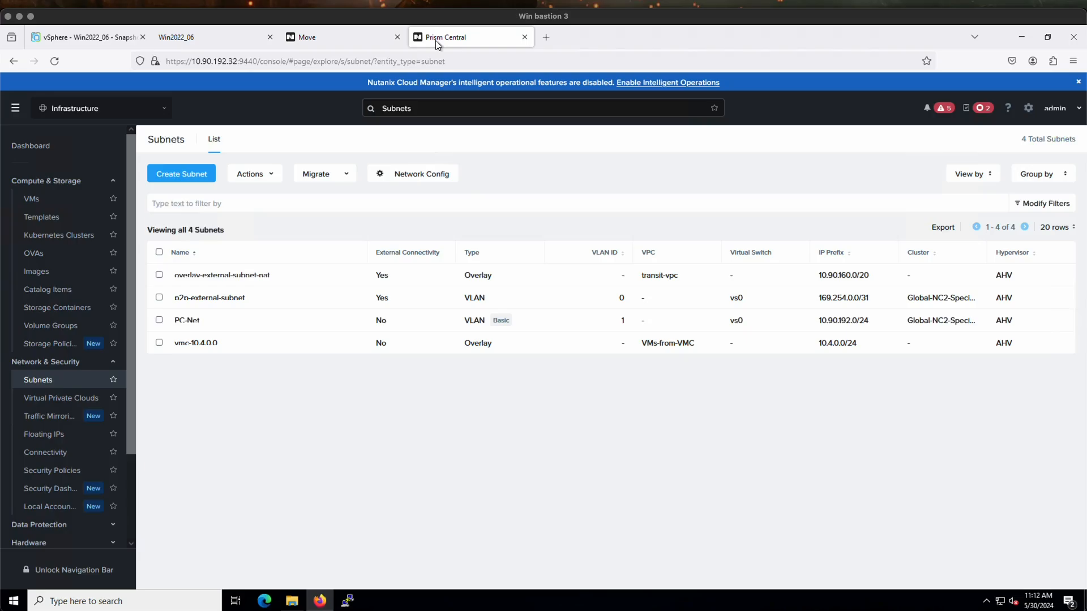
pyautogui.click(35, 201)
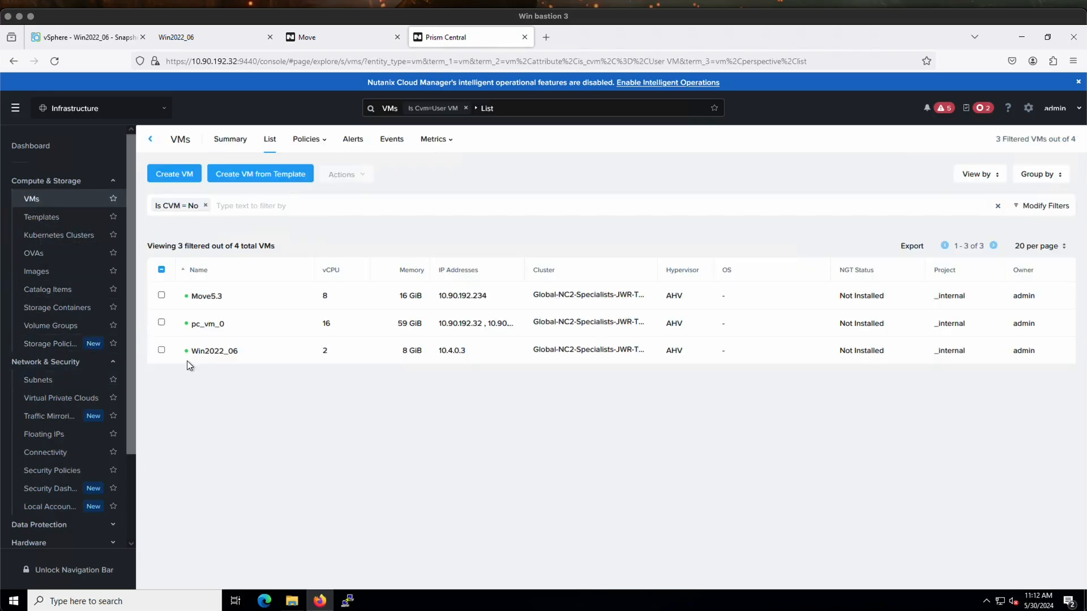